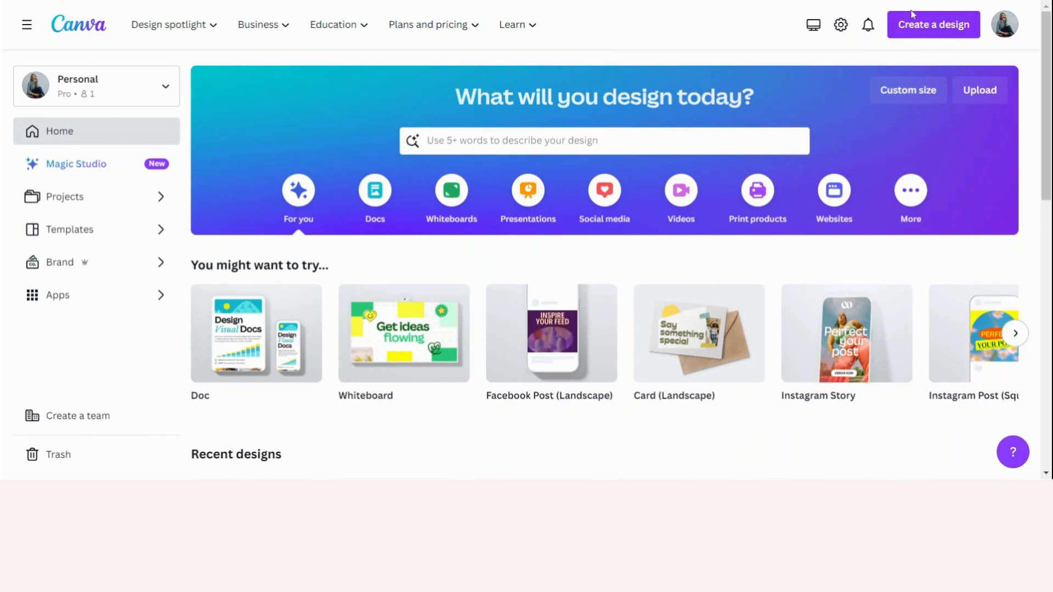
Create a new blank Document (A4 Portrait) from the Create a design menu
click(915, 27)
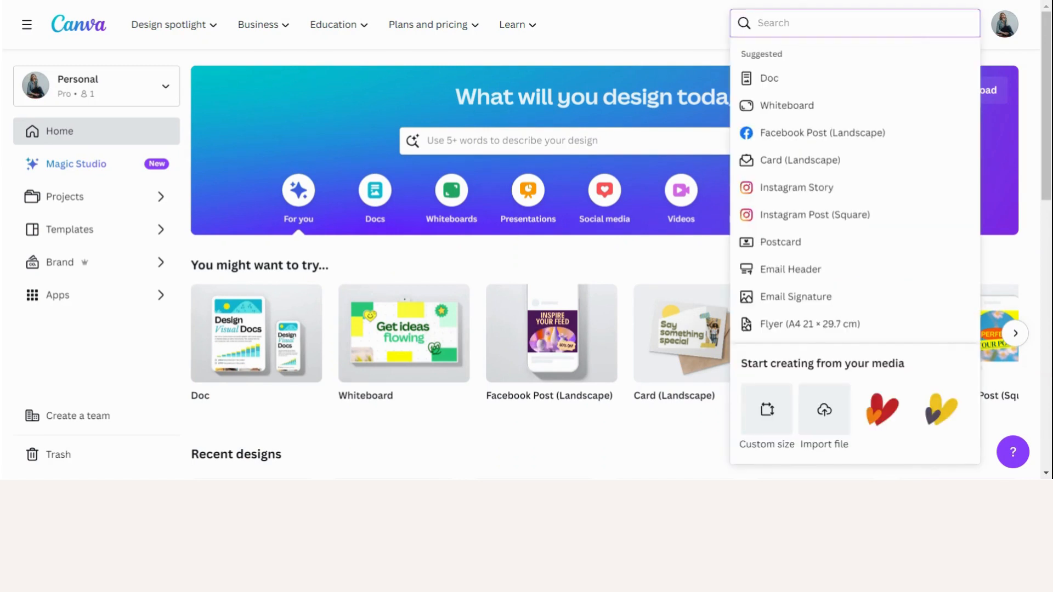
text(A4)
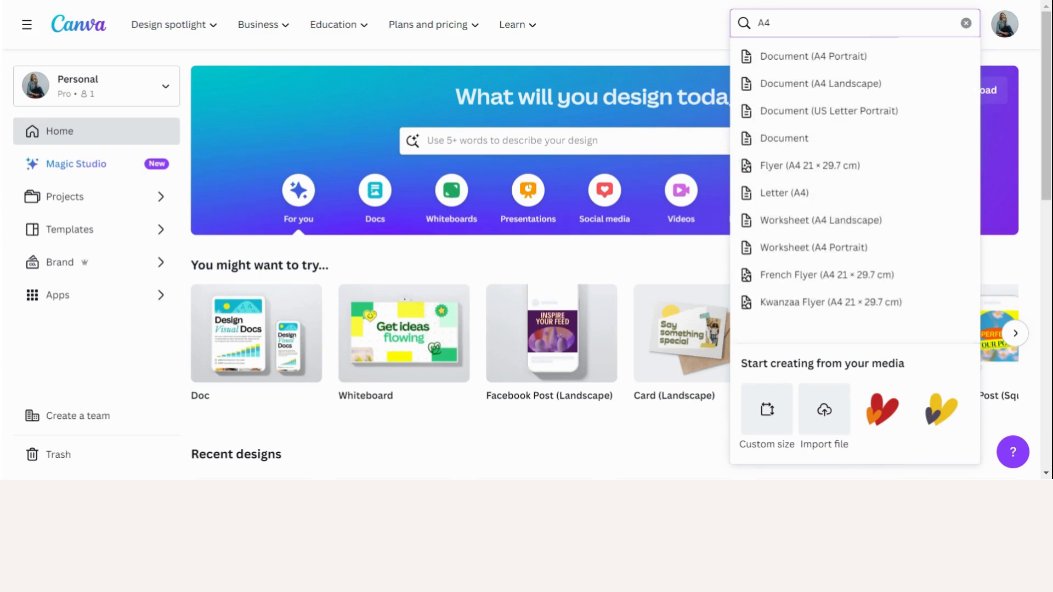
click(820, 60)
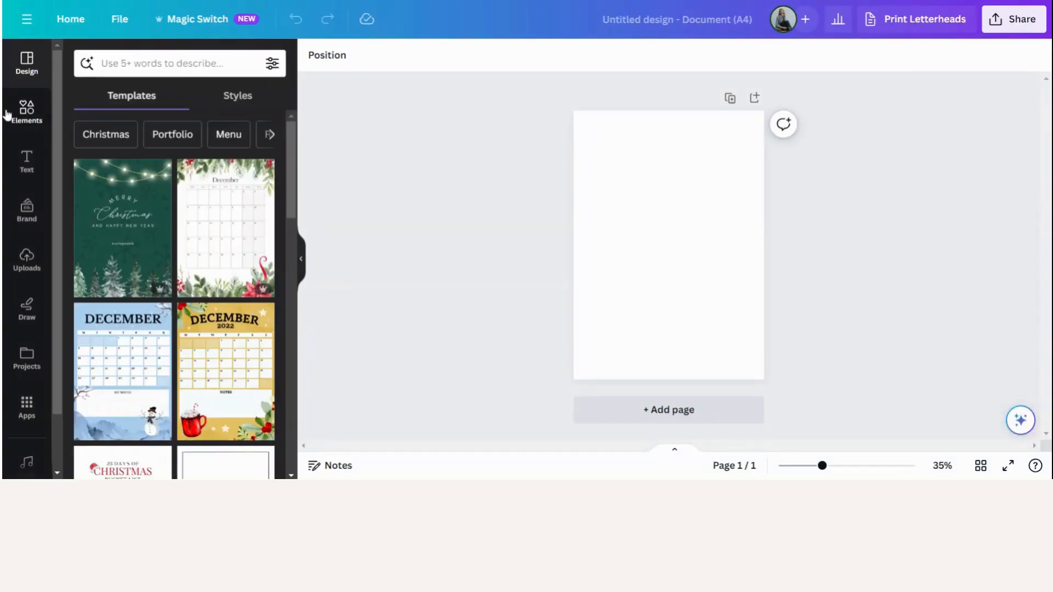
Browse the full Shapes library, then search Elements for 'gift tag shape'
click(30, 120)
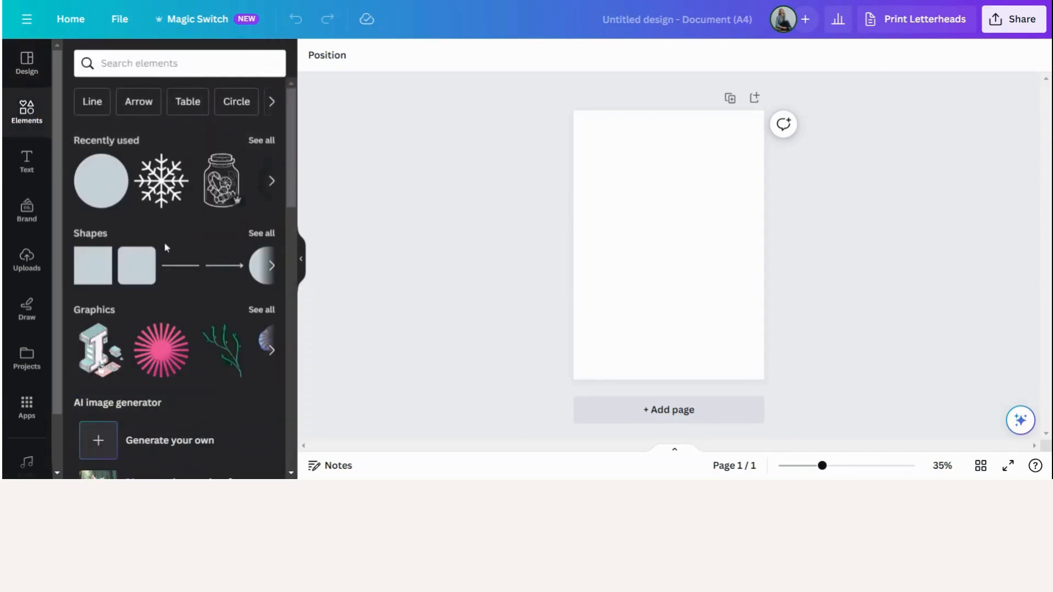
click(257, 237)
scroll(253, 248, down, 3)
scroll(253, 253, down, 1)
scroll(253, 253, down, 1)
scroll(254, 253, down, 1)
scroll(254, 254, down, 1)
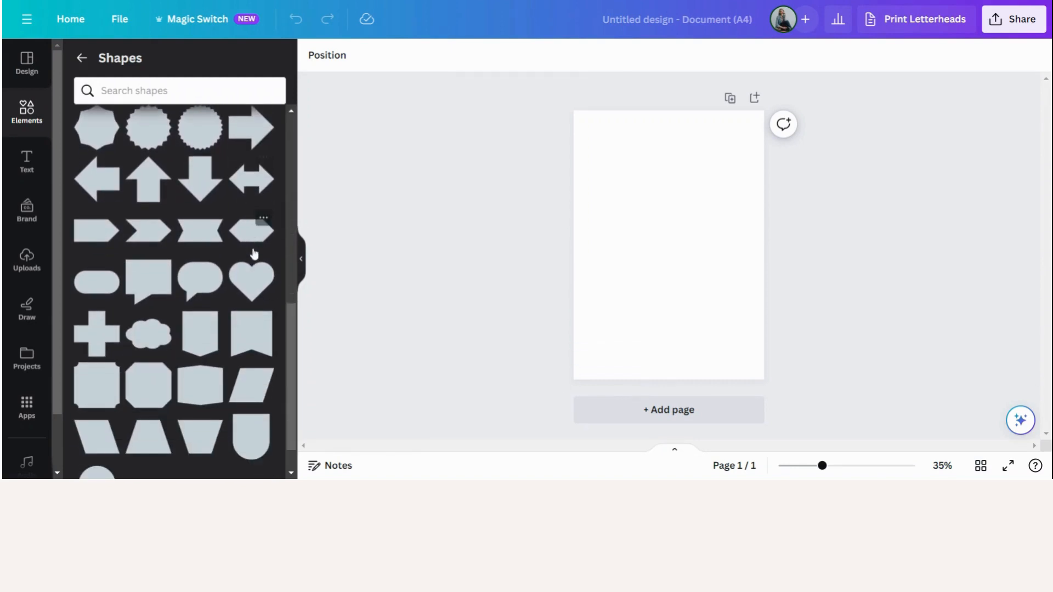
scroll(253, 253, down, 1)
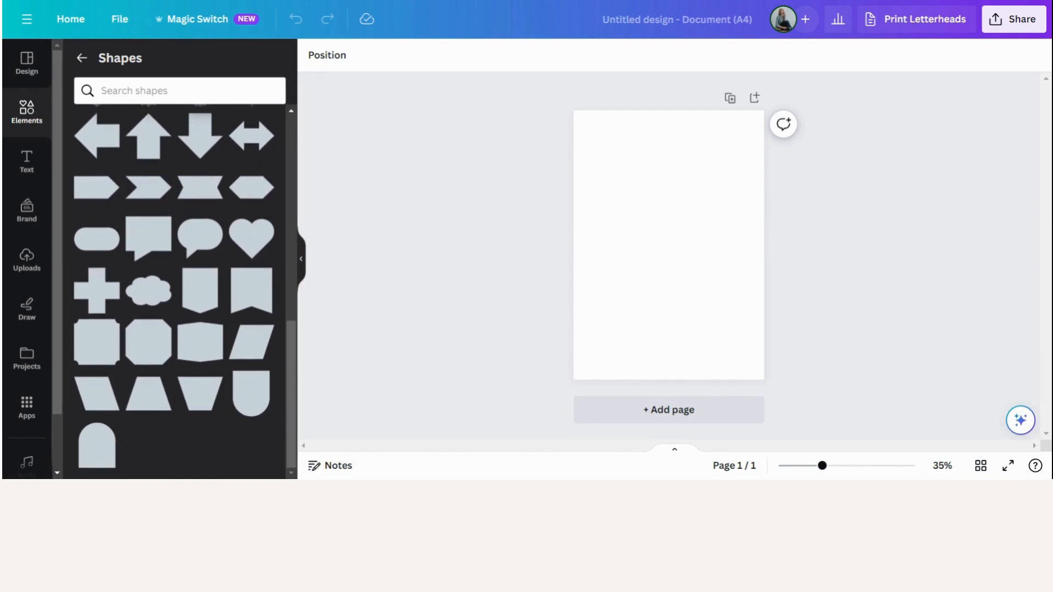
click(82, 58)
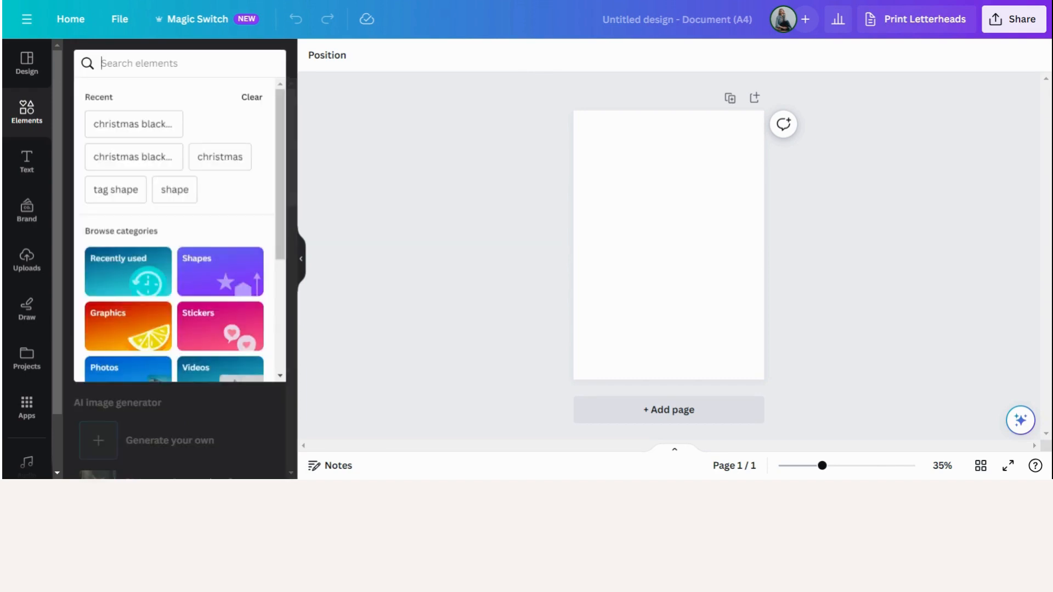
text(gift)
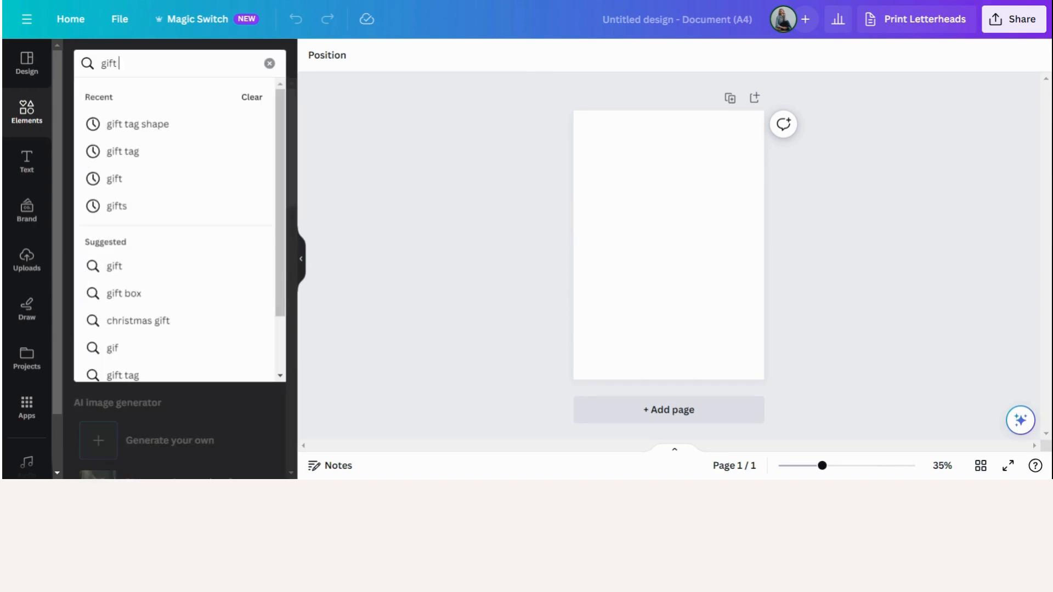
text( tag shape)
key(Return)
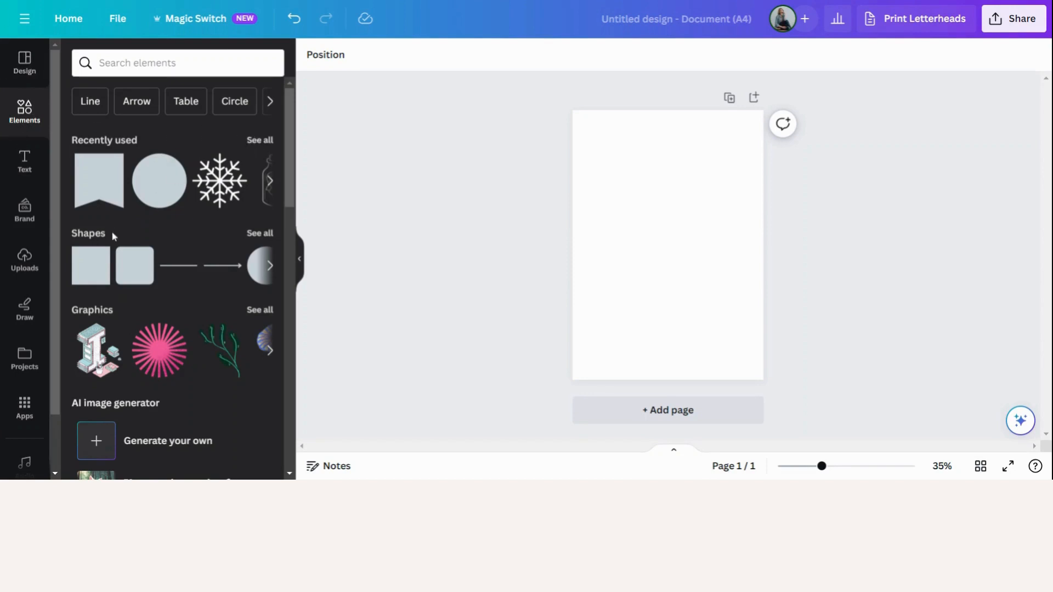
Add the coral banner shape to the page and resize it into a narrow tall tag
click(262, 235)
scroll(243, 241, down, 1)
scroll(242, 242, down, 1)
scroll(242, 242, down, 2)
scroll(242, 244, down, 2)
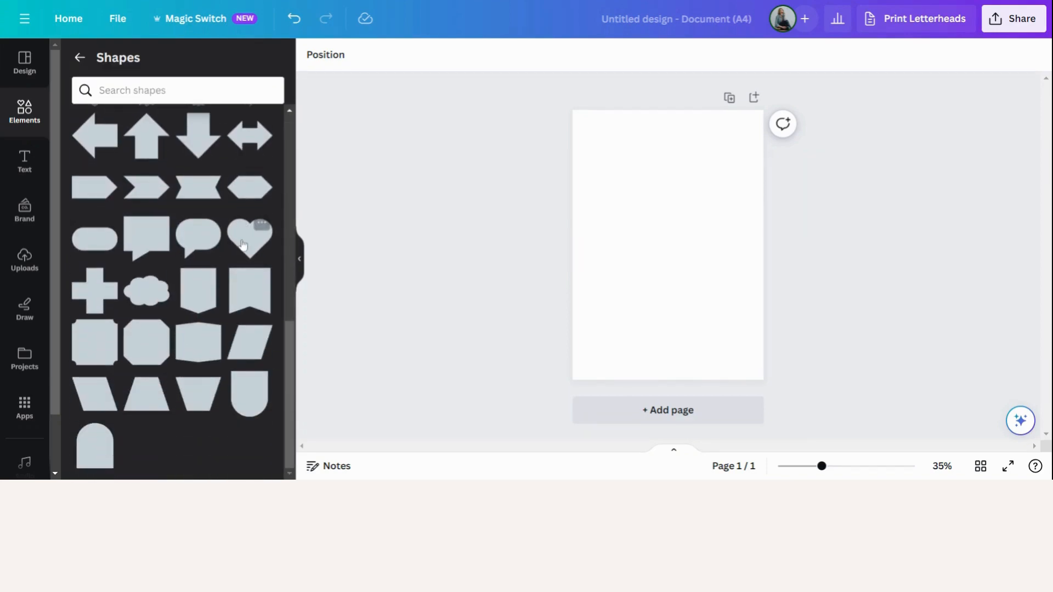
mouse_move(250, 292)
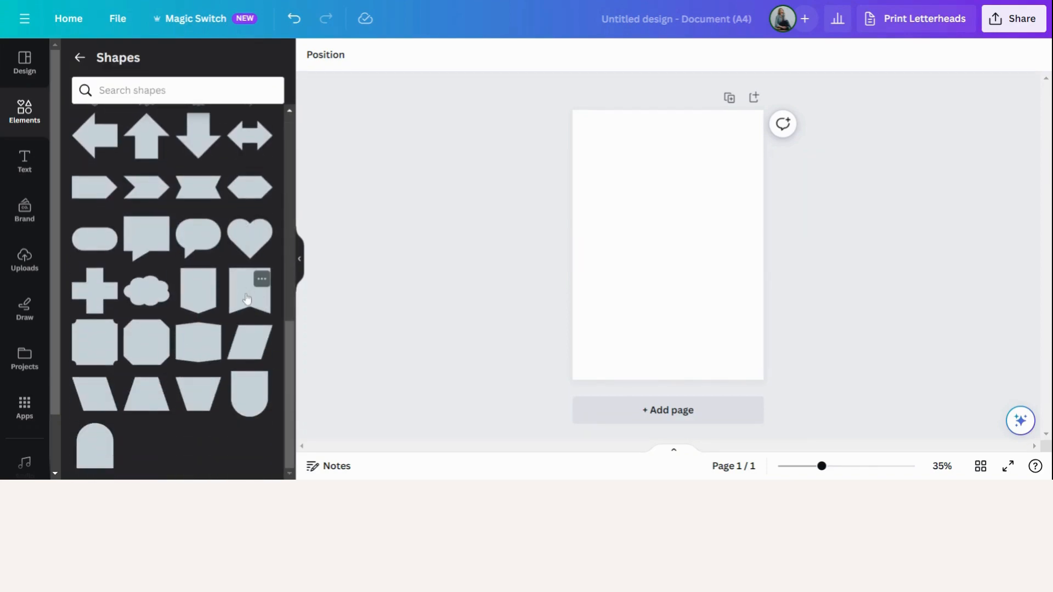
click(247, 298)
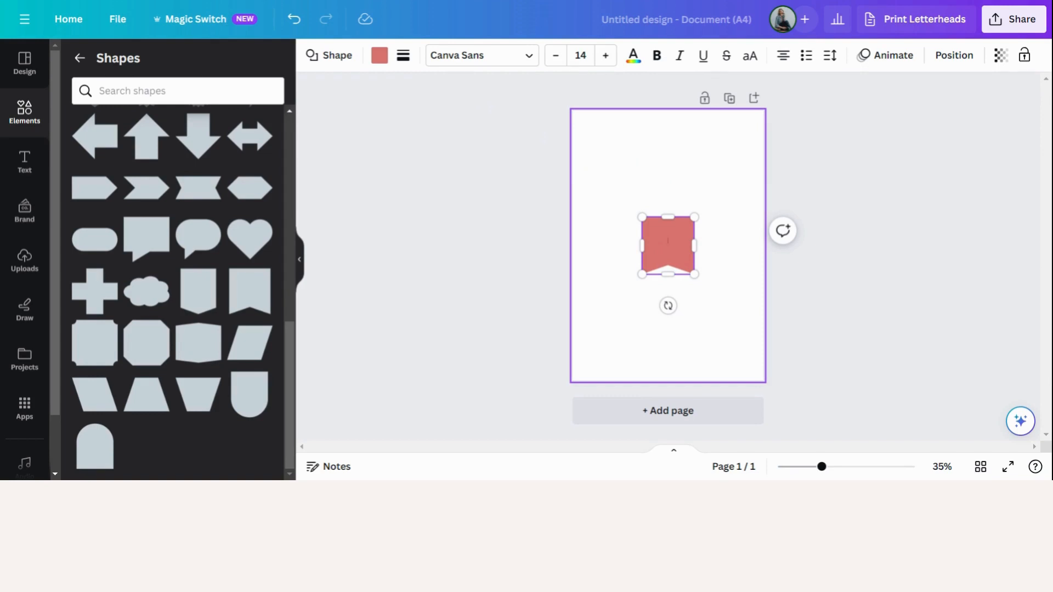
drag(695, 217, 724, 197)
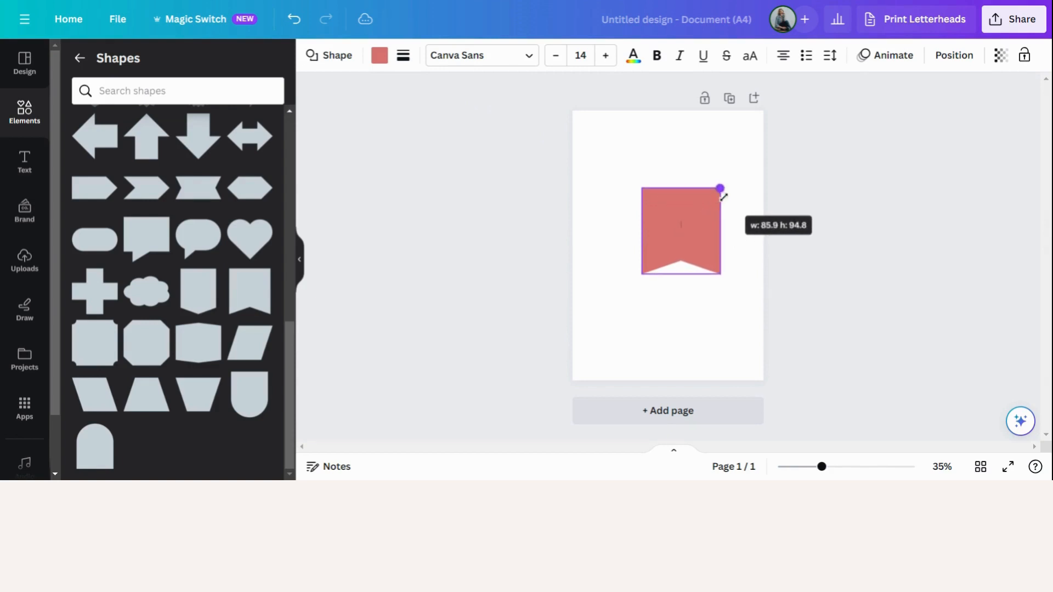
drag(722, 196, 717, 195)
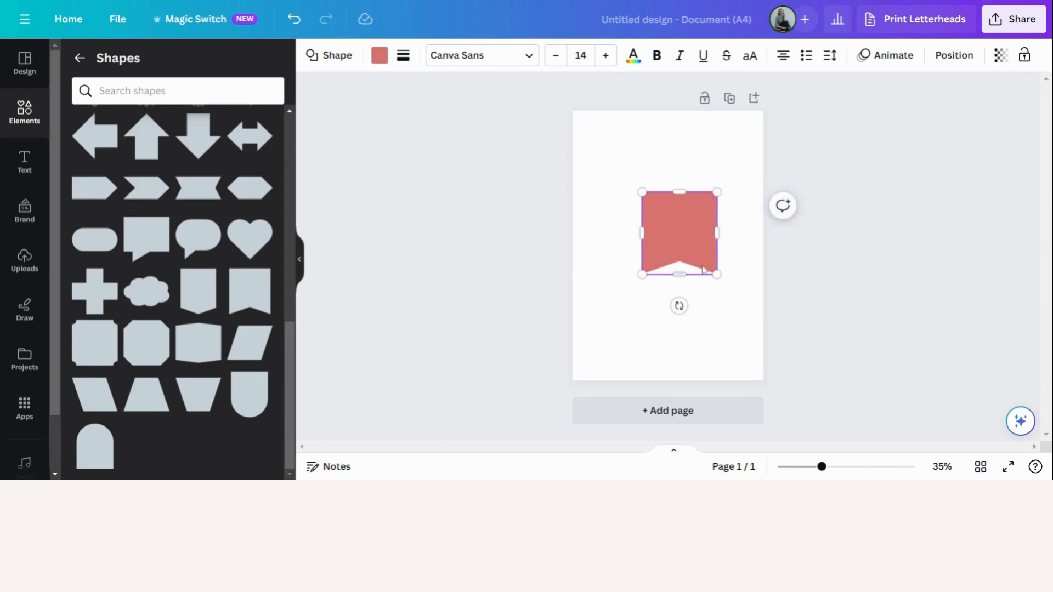
drag(717, 235, 701, 236)
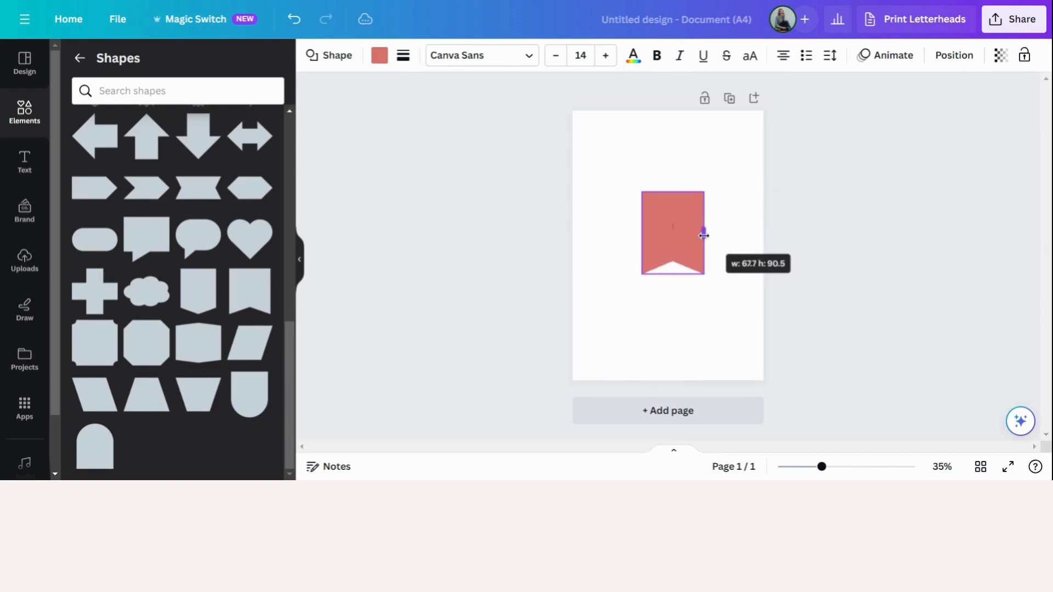
drag(702, 235, 697, 236)
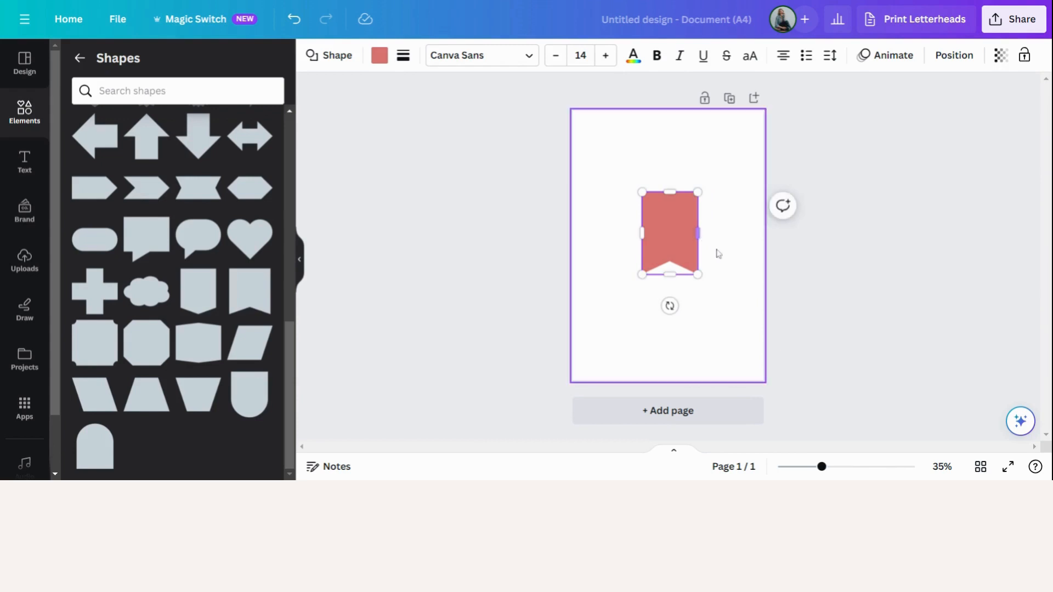
click(729, 265)
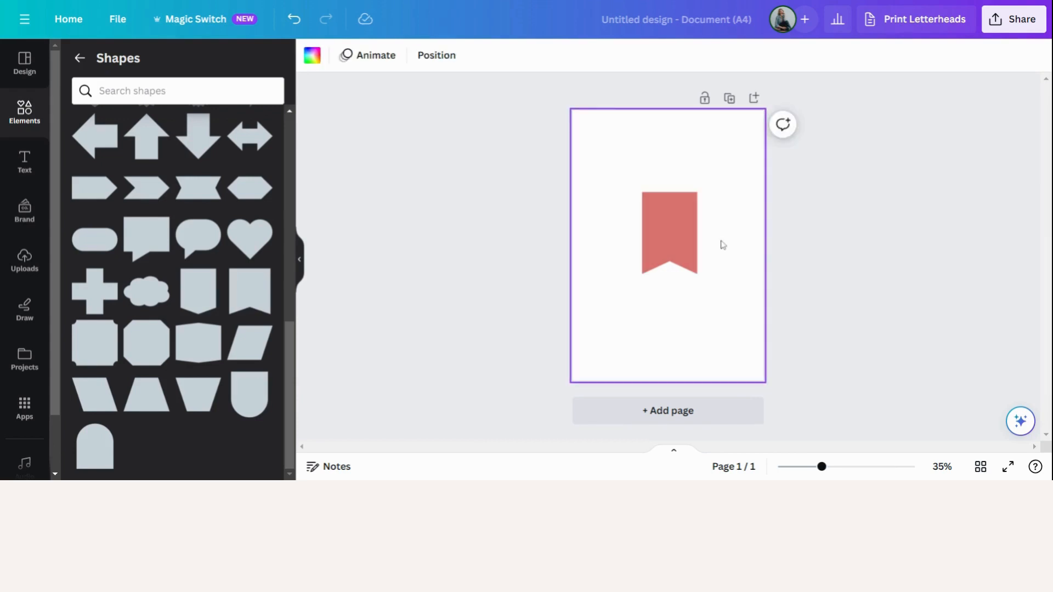
Set the banner's fill colour to No colour
click(680, 230)
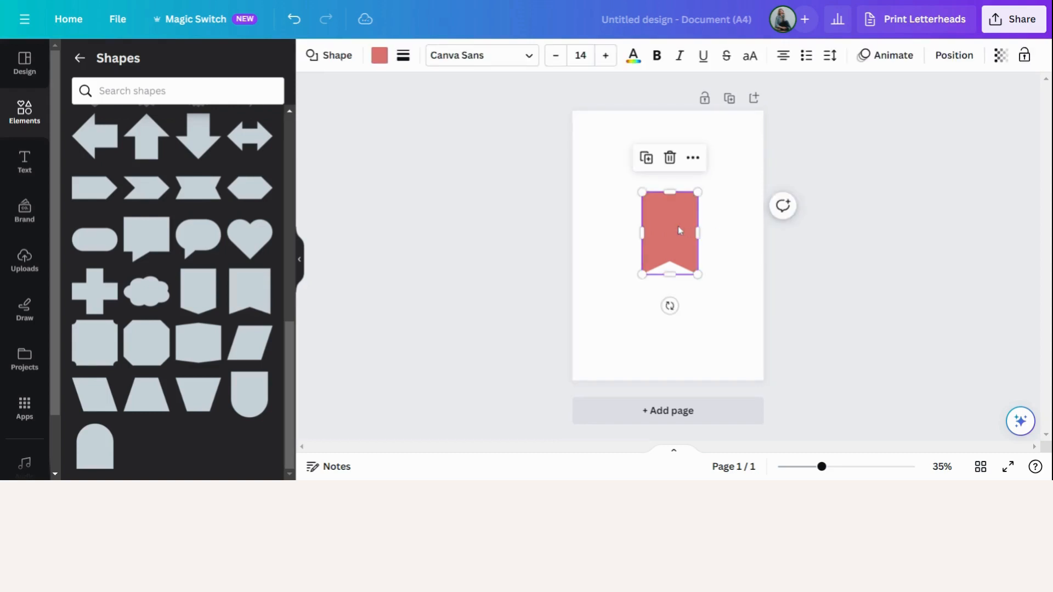
click(378, 57)
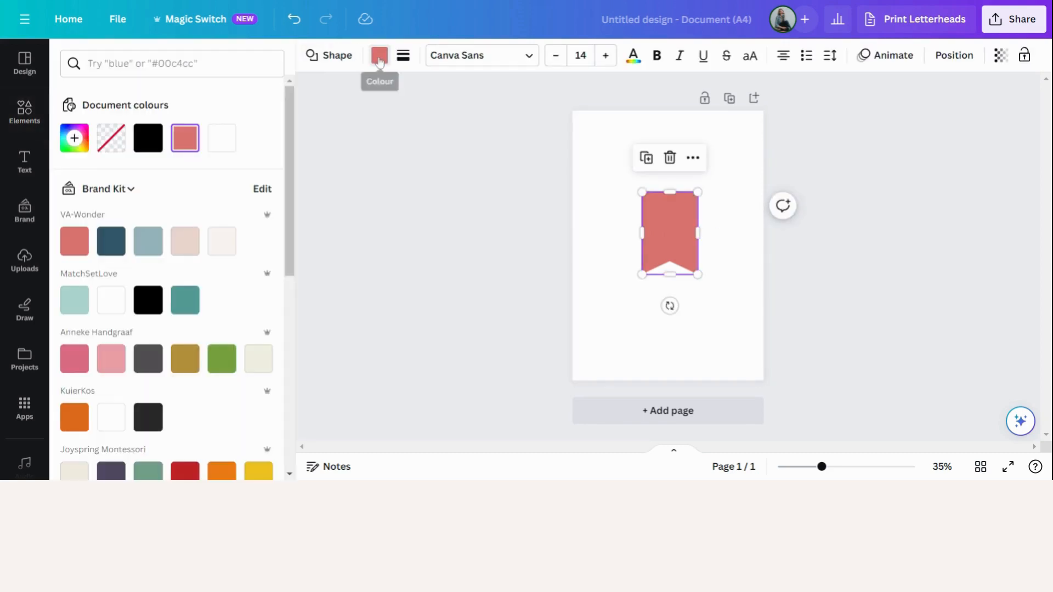
click(108, 140)
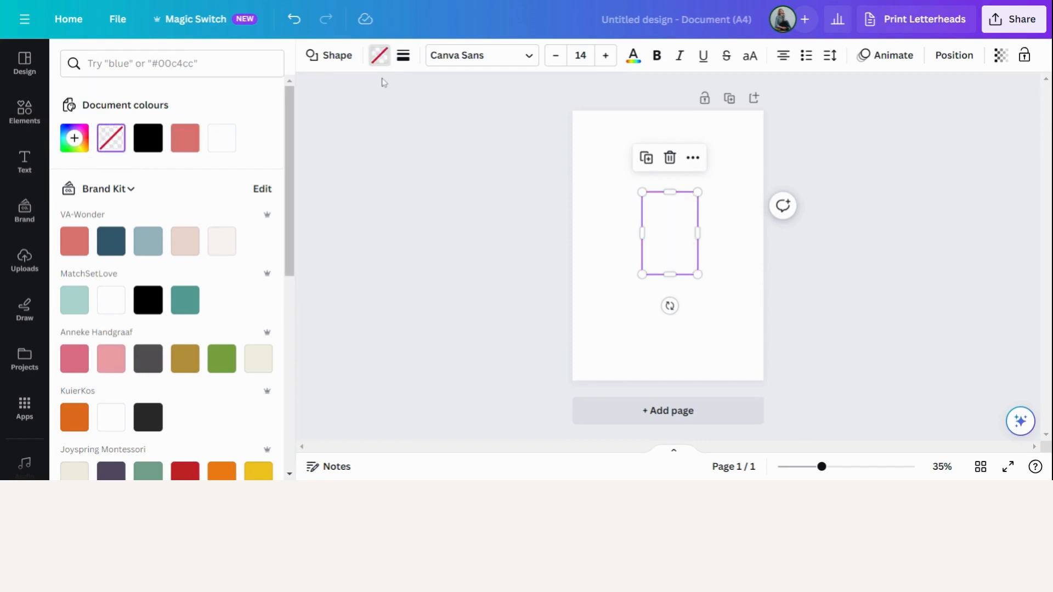
Give the banner a solid thin border in light grey #D4CECE
click(404, 61)
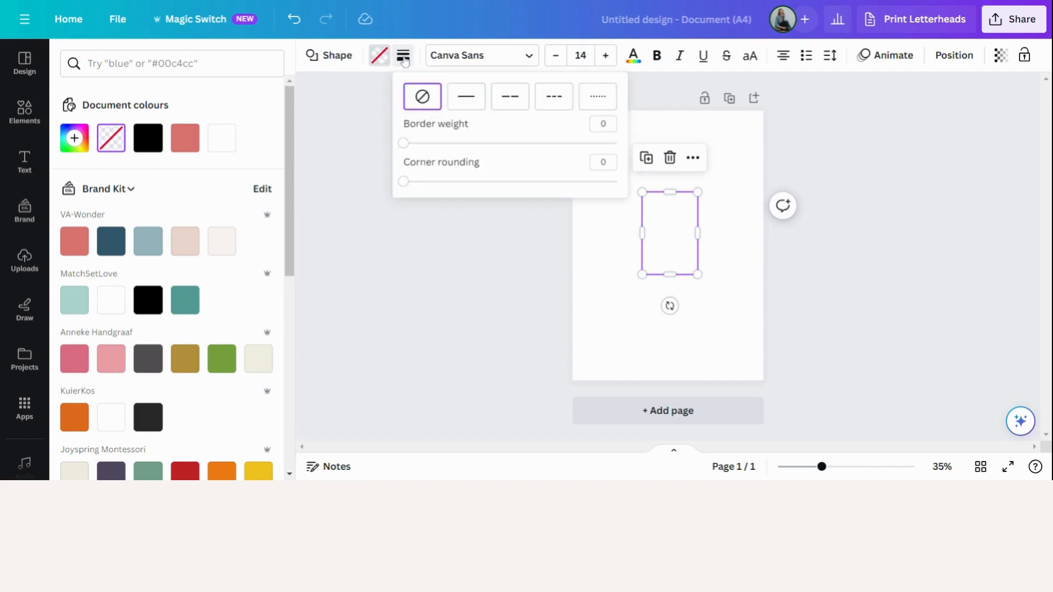
click(467, 97)
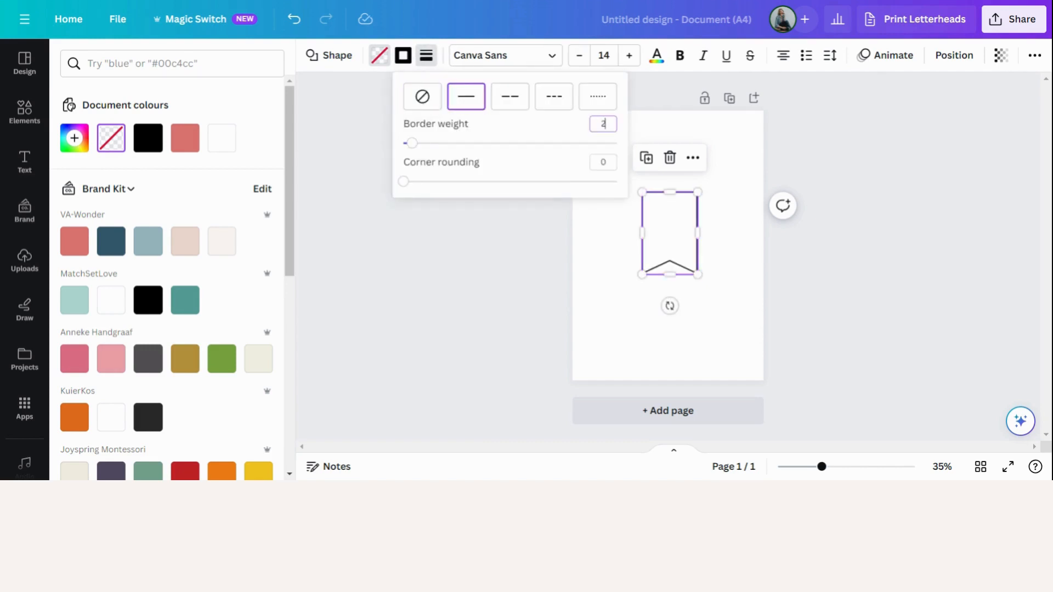
click(404, 56)
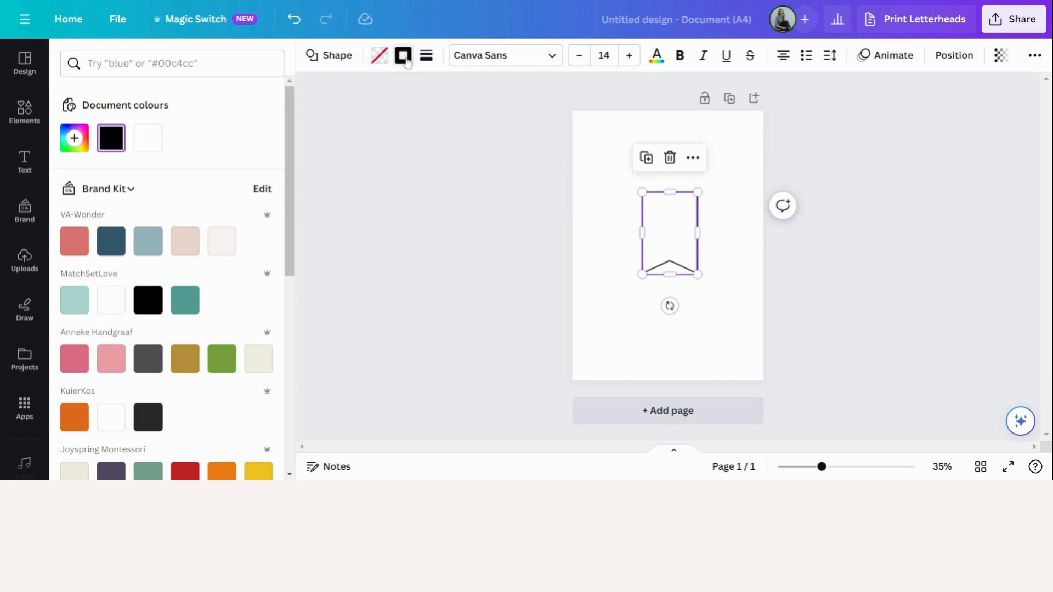
click(74, 137)
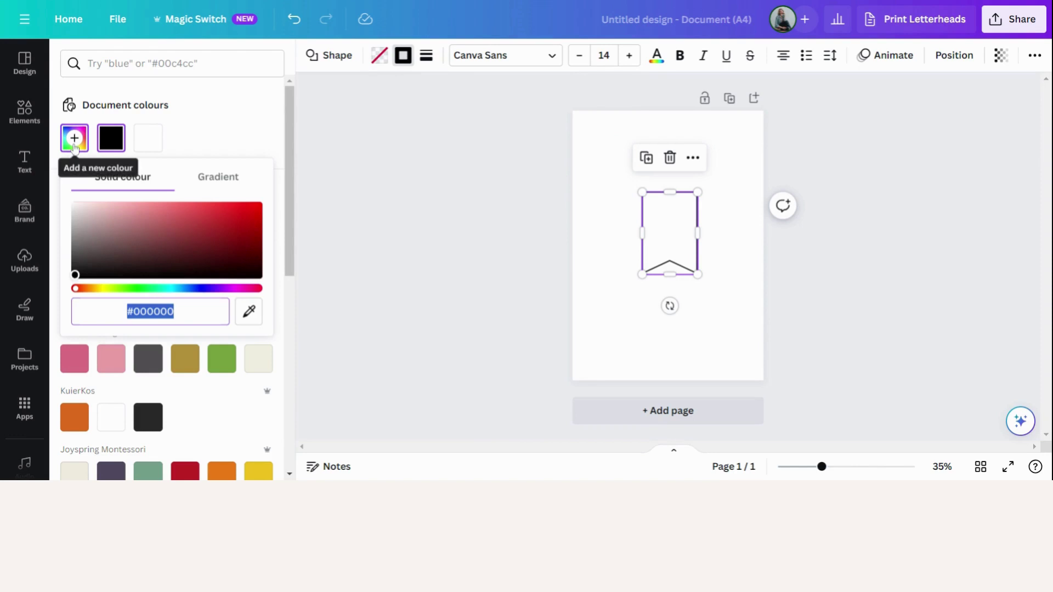
click(76, 215)
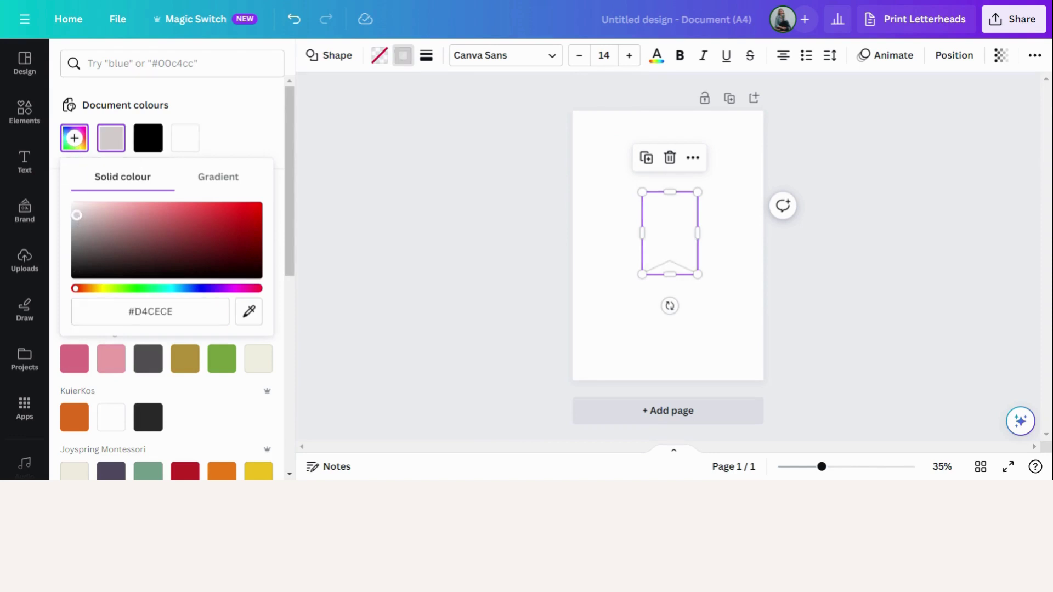
click(674, 360)
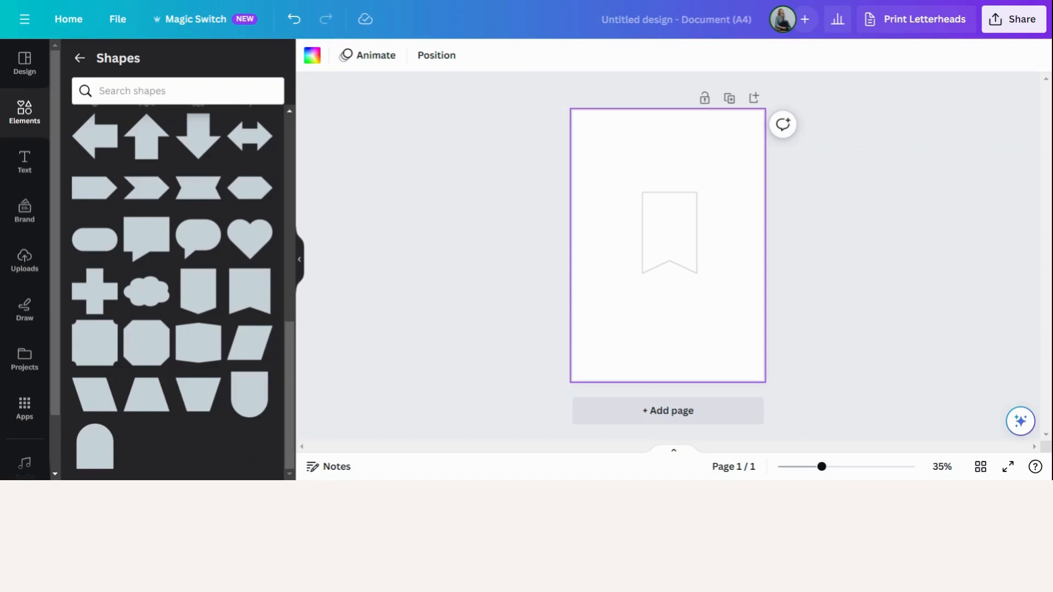
key(ctrl+plus)
key(ctrl+plus)
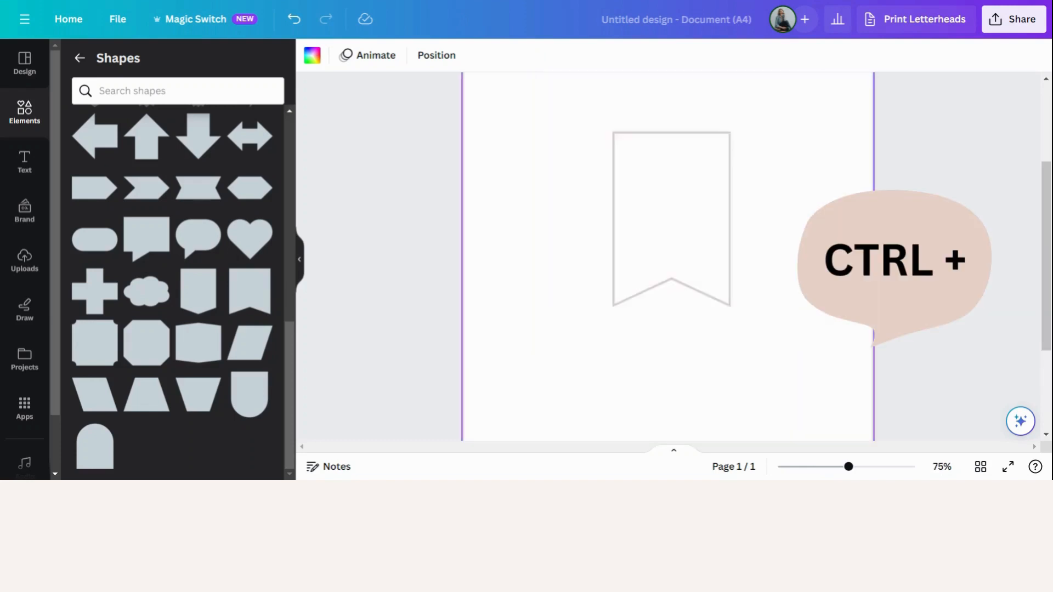
key(ctrl+plus)
scroll(672, 247, up, 2)
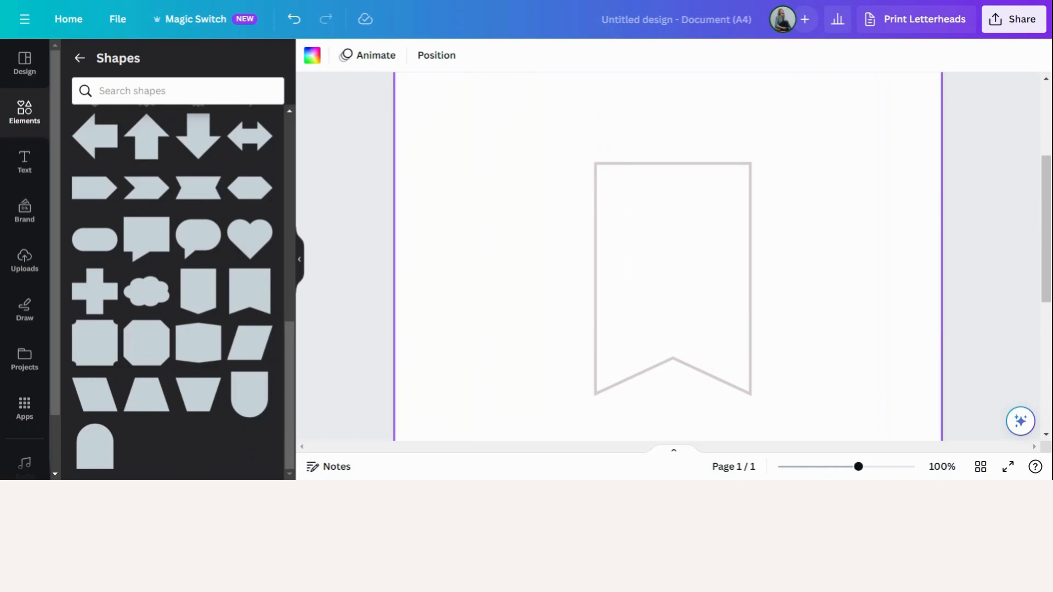
Add a body text box reading 'Let your light shine brightly' at a reduced font size
click(25, 161)
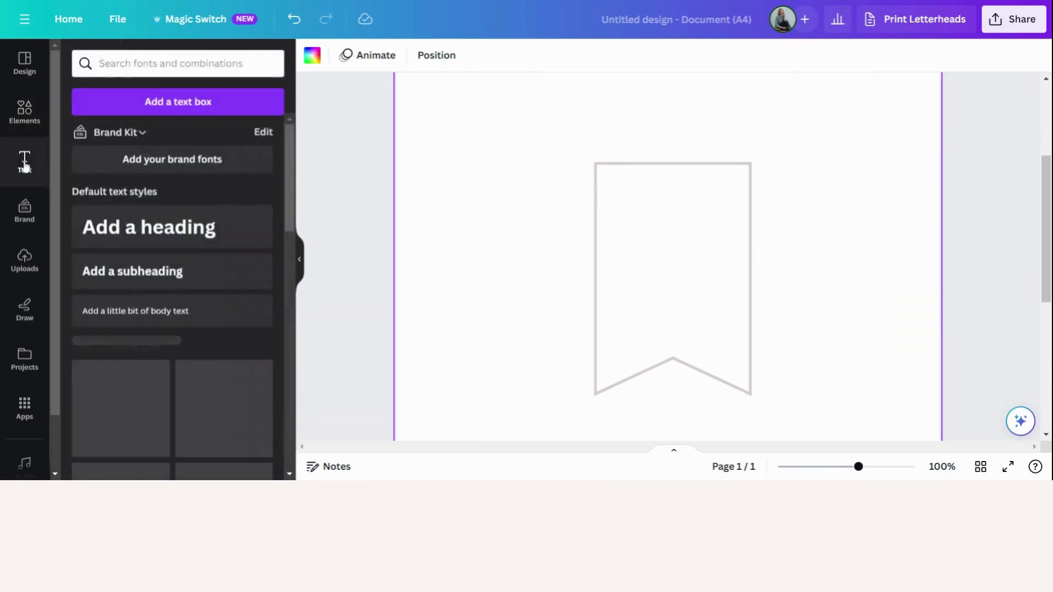
click(136, 314)
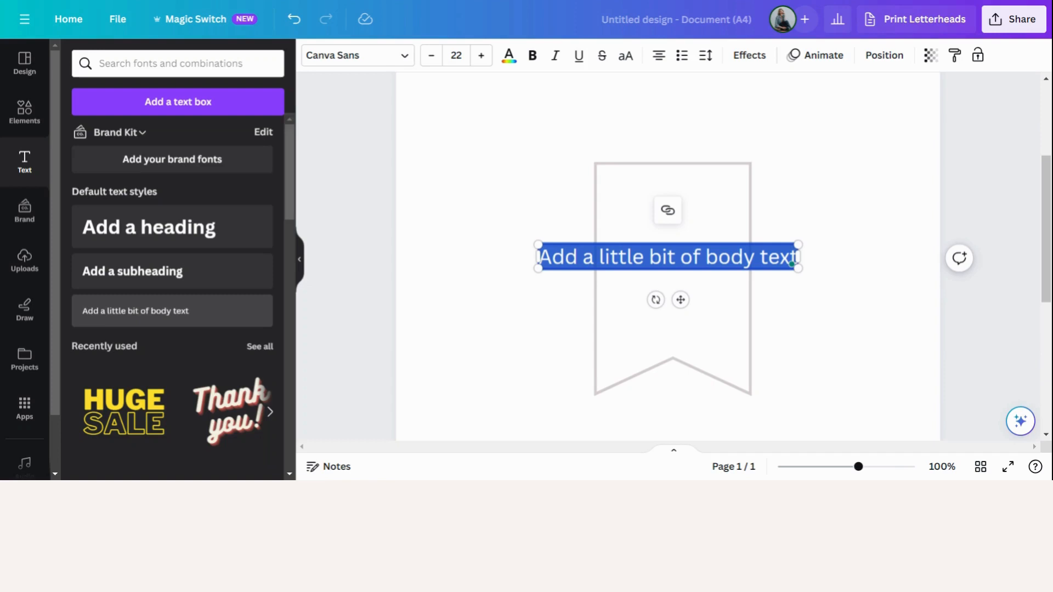
text(Let)
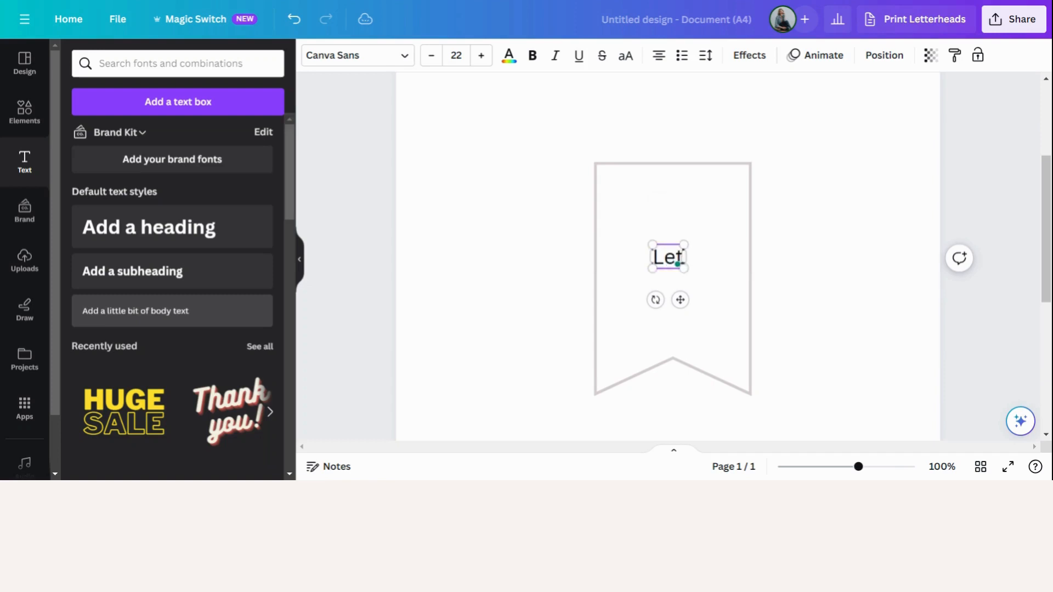
text( your light shine brightly)
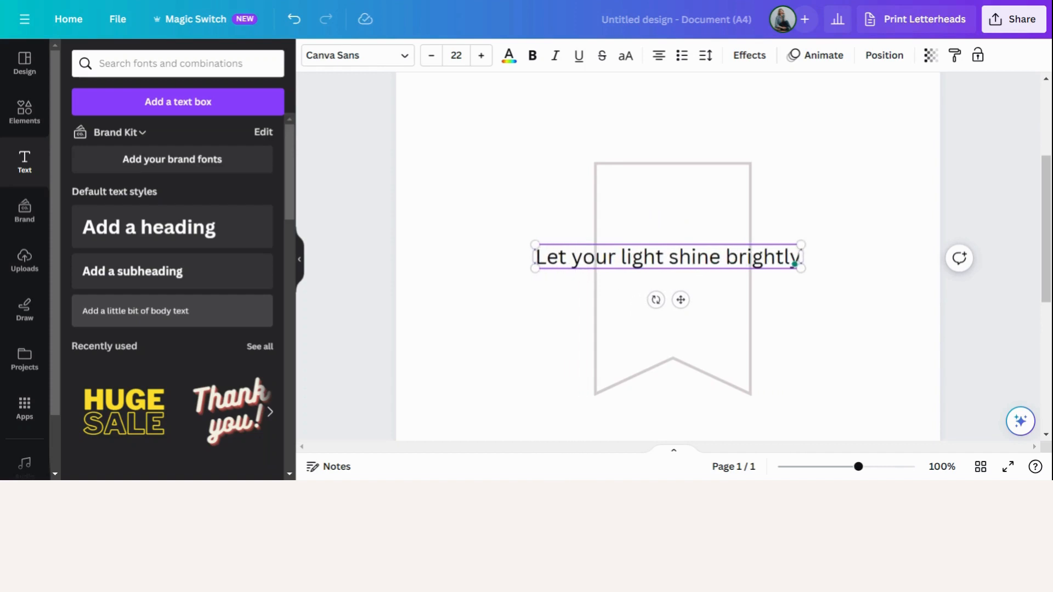
click(431, 56)
click(431, 56)
click(431, 56)
click(431, 56)
click(431, 56)
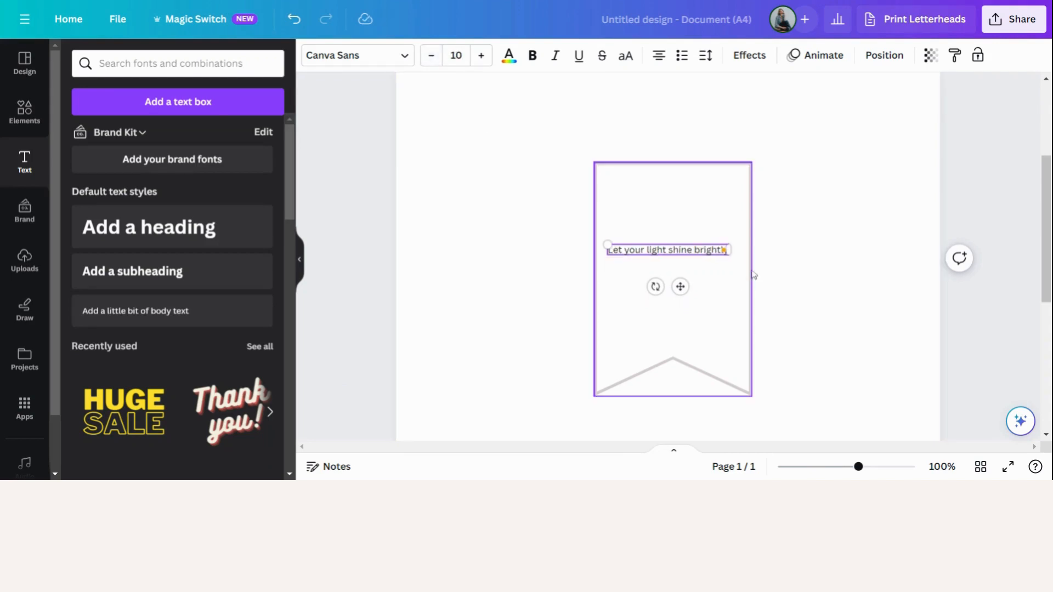
Move the tagline down to sit just below the tag's centre
click(813, 274)
drag(658, 251, 665, 310)
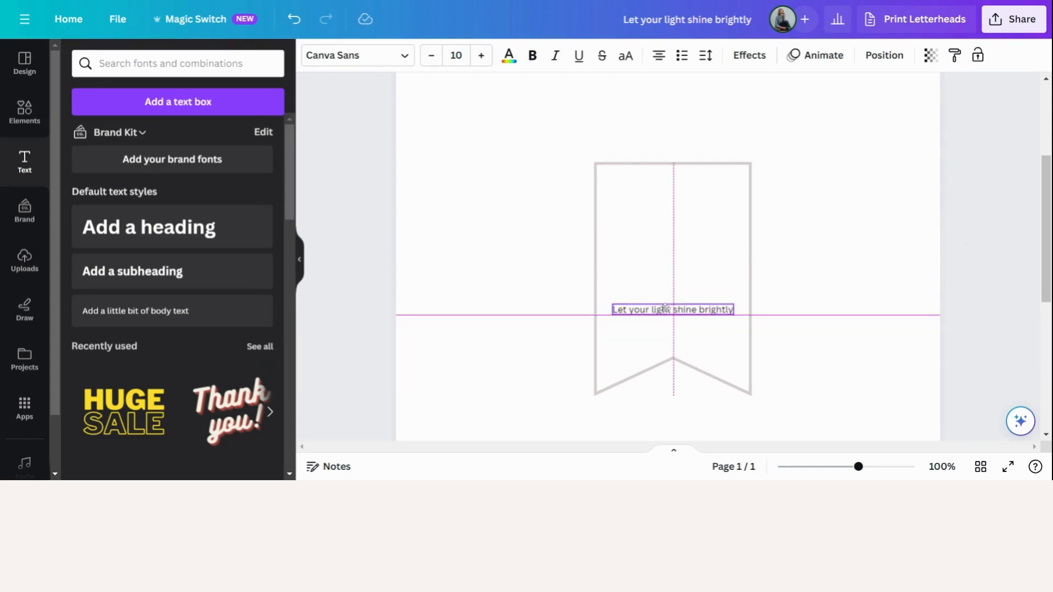
drag(665, 309, 667, 308)
click(814, 277)
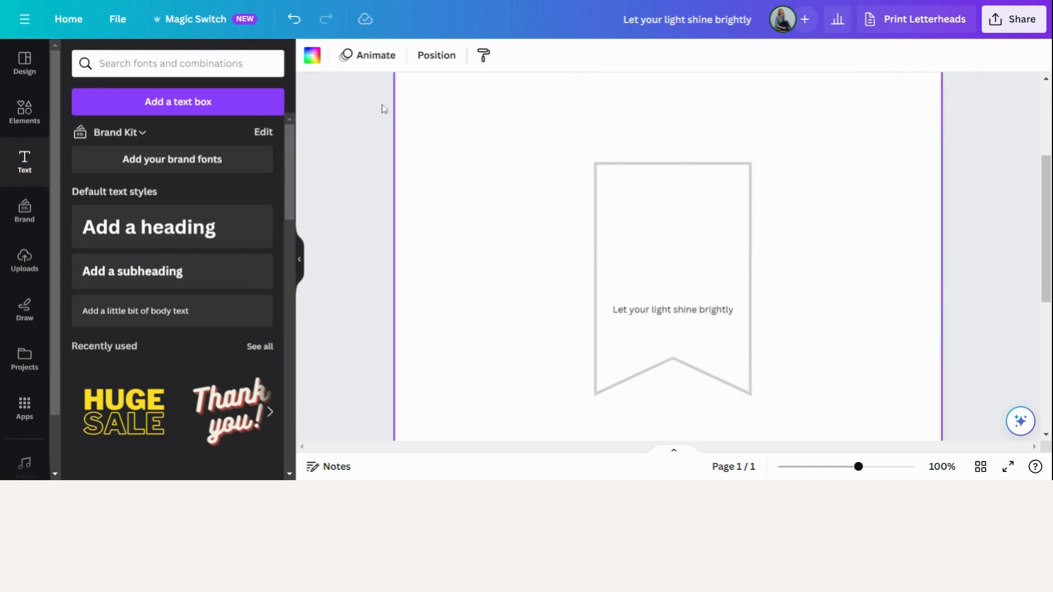
Add a heading reading 'Elizabeth' at size 31, centred horizontally on the tag
click(154, 236)
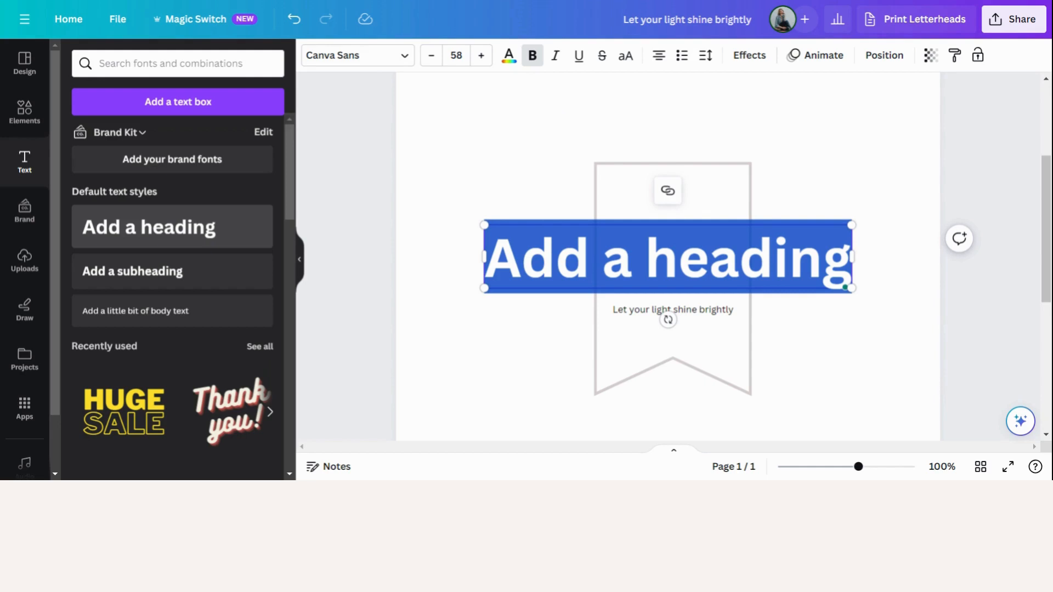
text(Elizabeth)
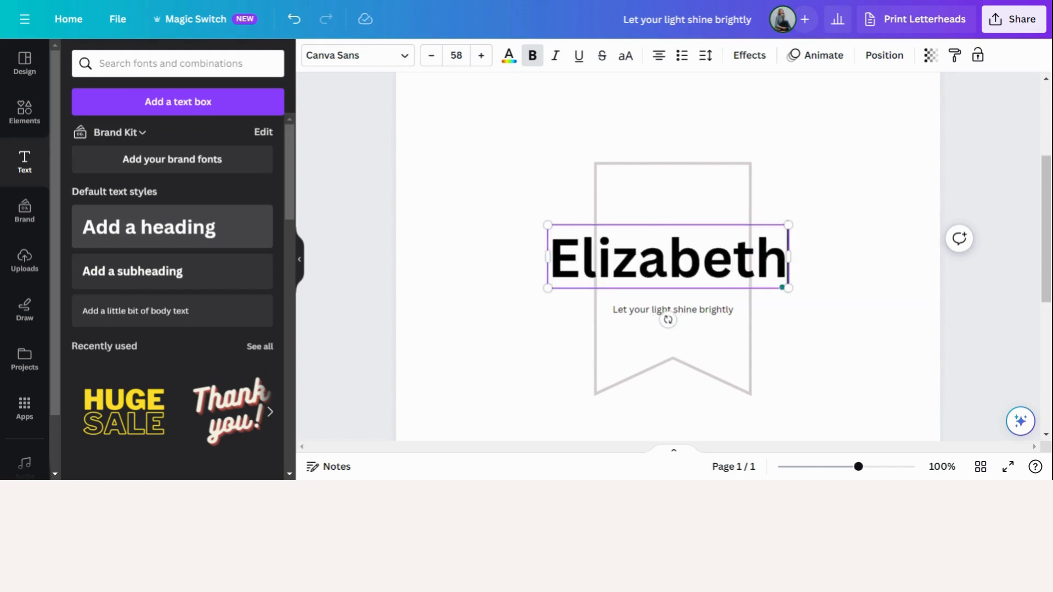
click(430, 55)
click(430, 55)
click(429, 55)
click(430, 56)
click(429, 55)
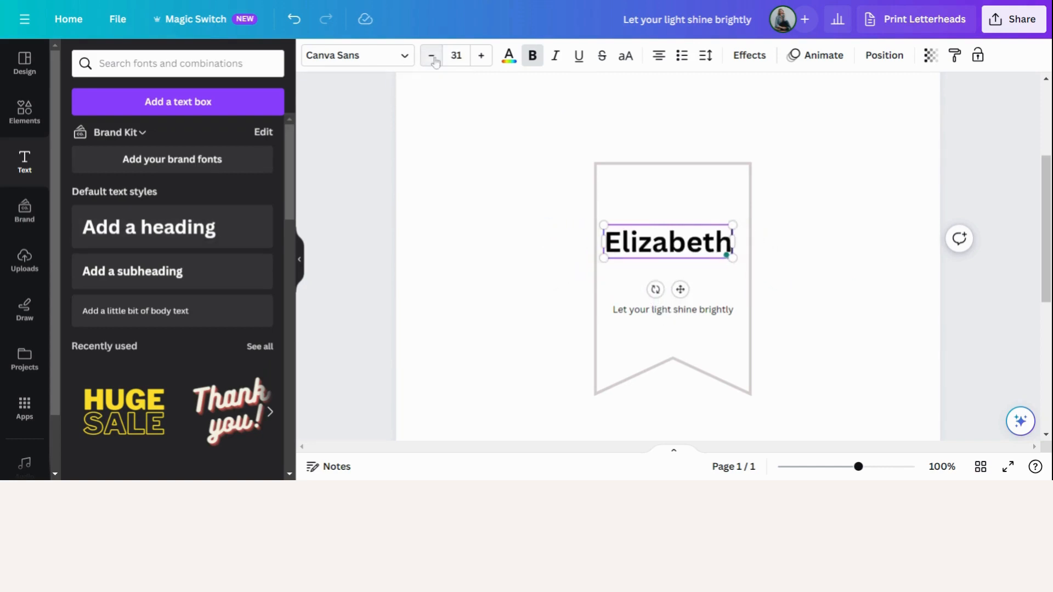
click(811, 277)
drag(679, 242, 683, 239)
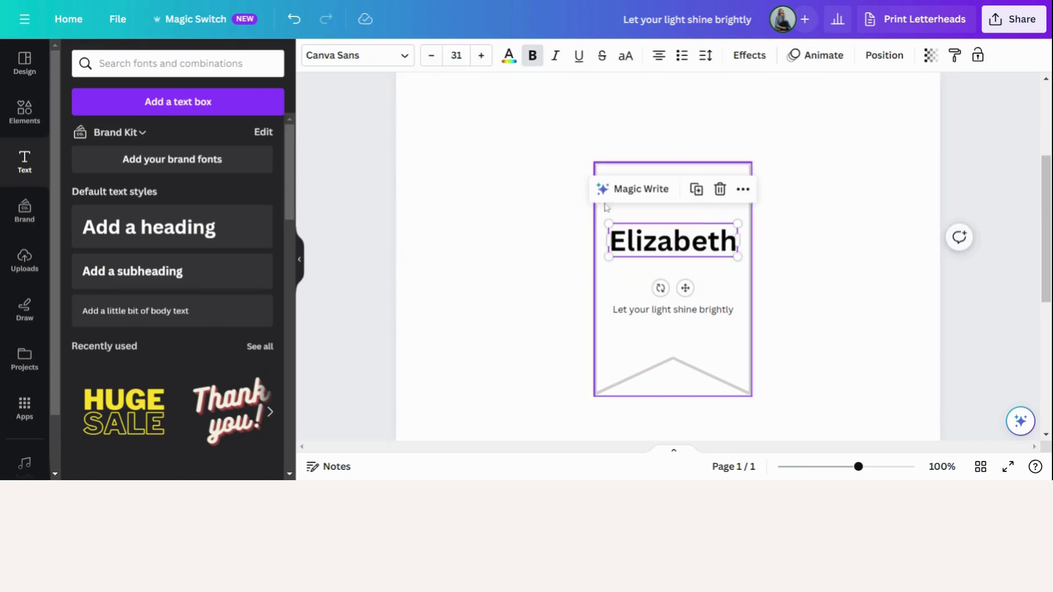
Search handwriting fonts and set 'Elizabeth' in Amsterdam One
click(402, 58)
text(ha)
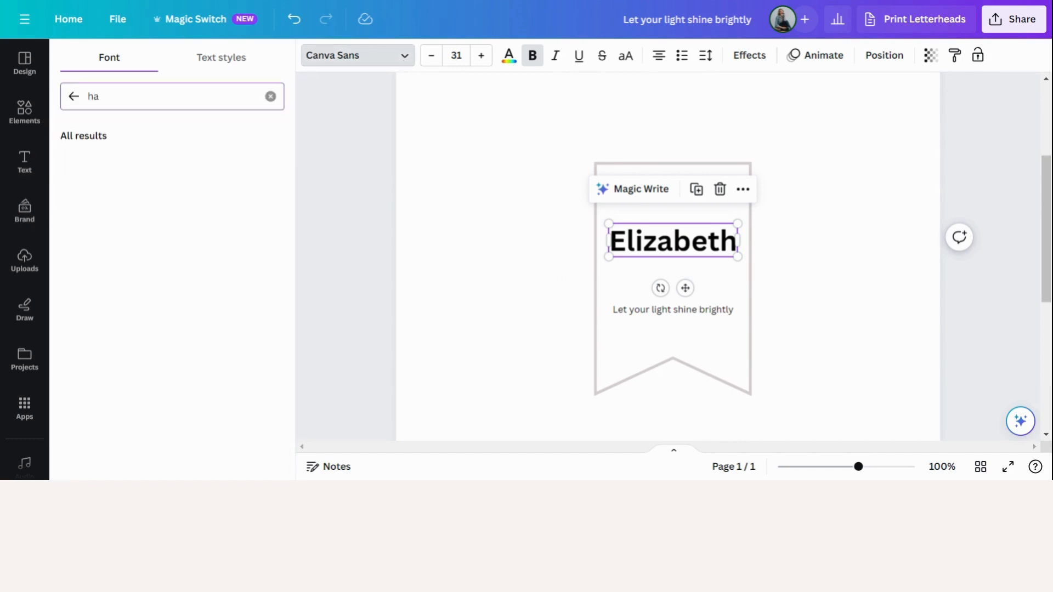
key(BackSpace)
key(BackSpace)
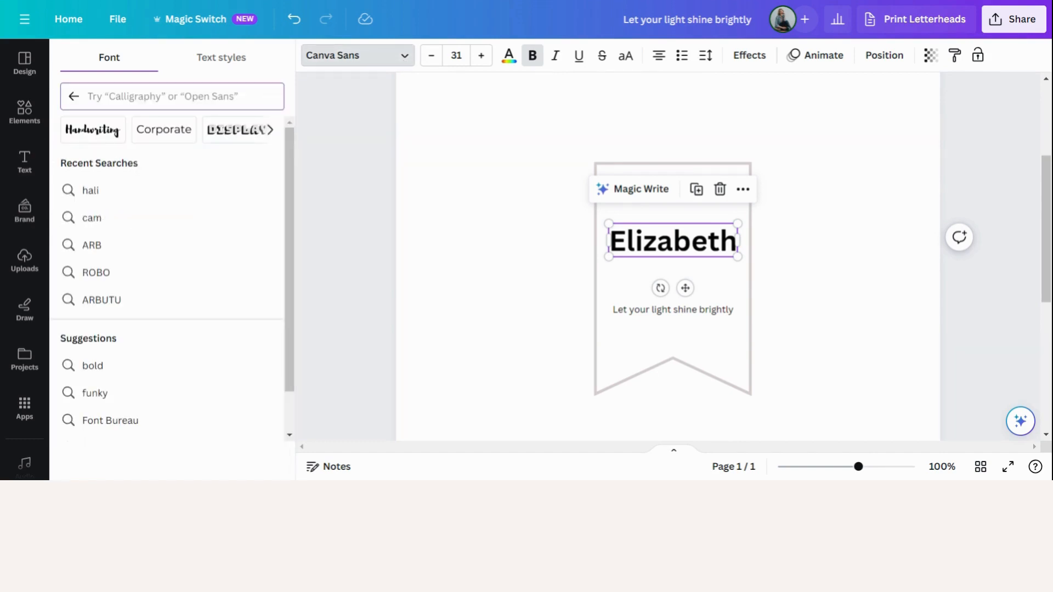
text(handw)
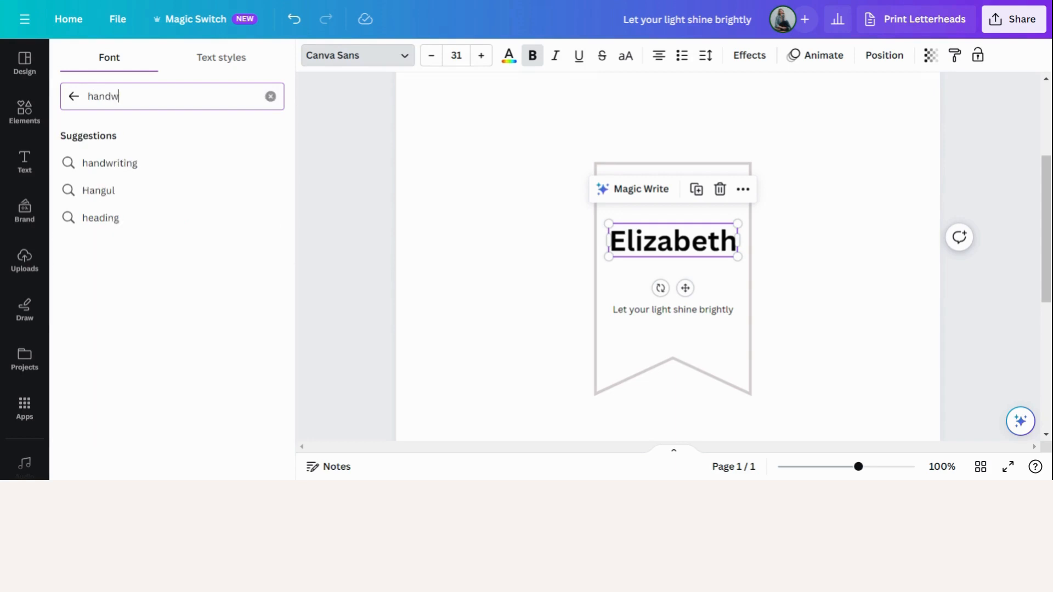
text(riting)
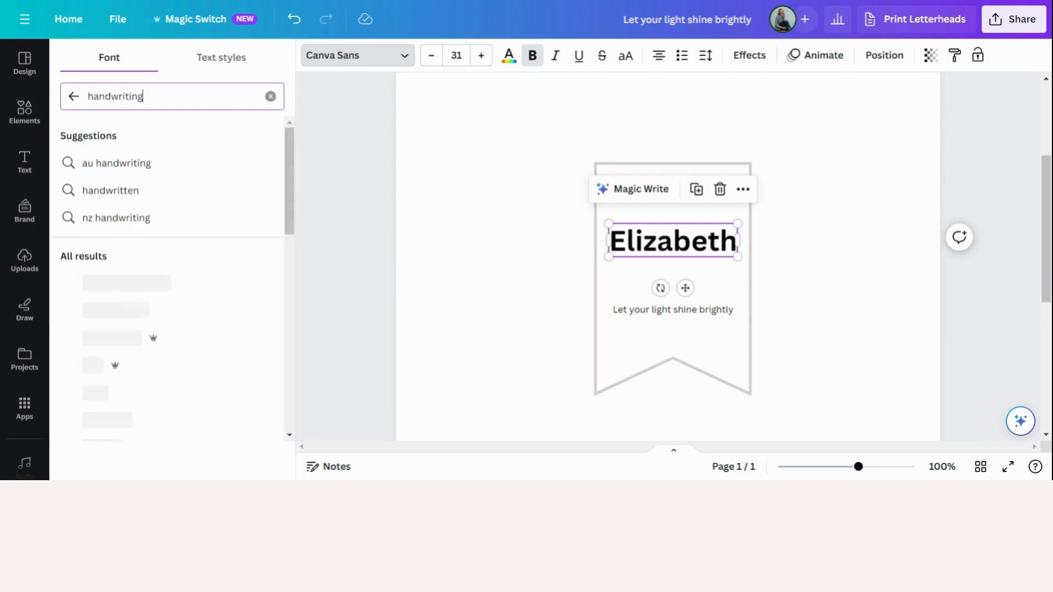
scroll(184, 206, down, 2)
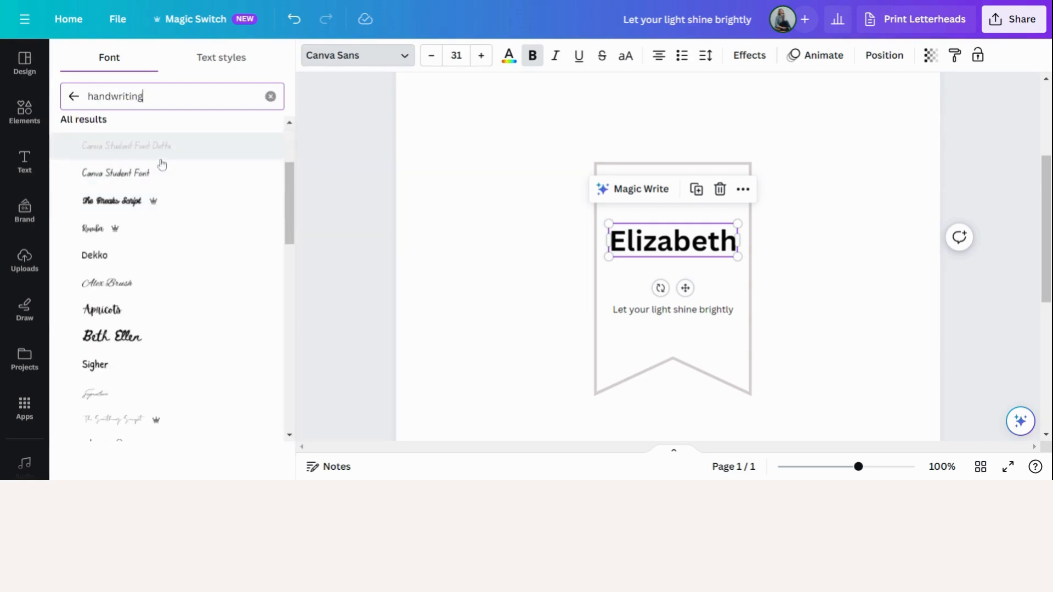
scroll(172, 345, down, 2)
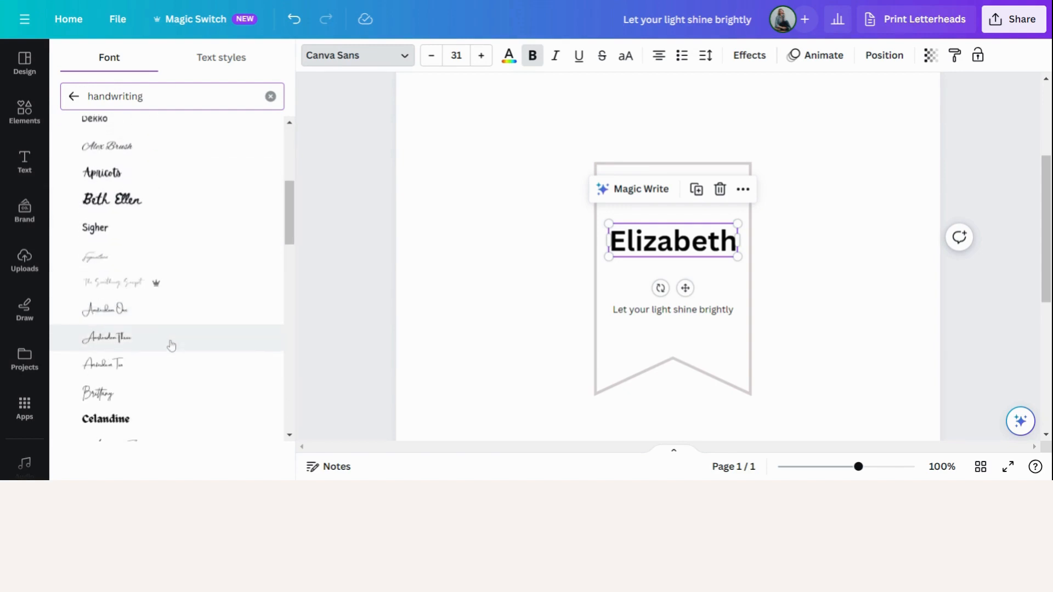
click(111, 260)
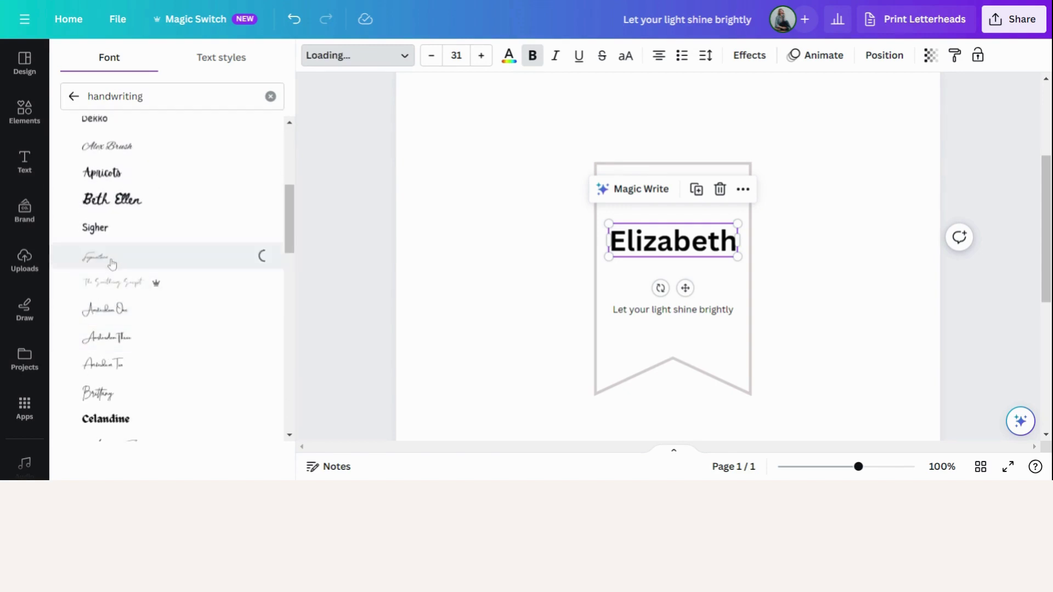
click(113, 313)
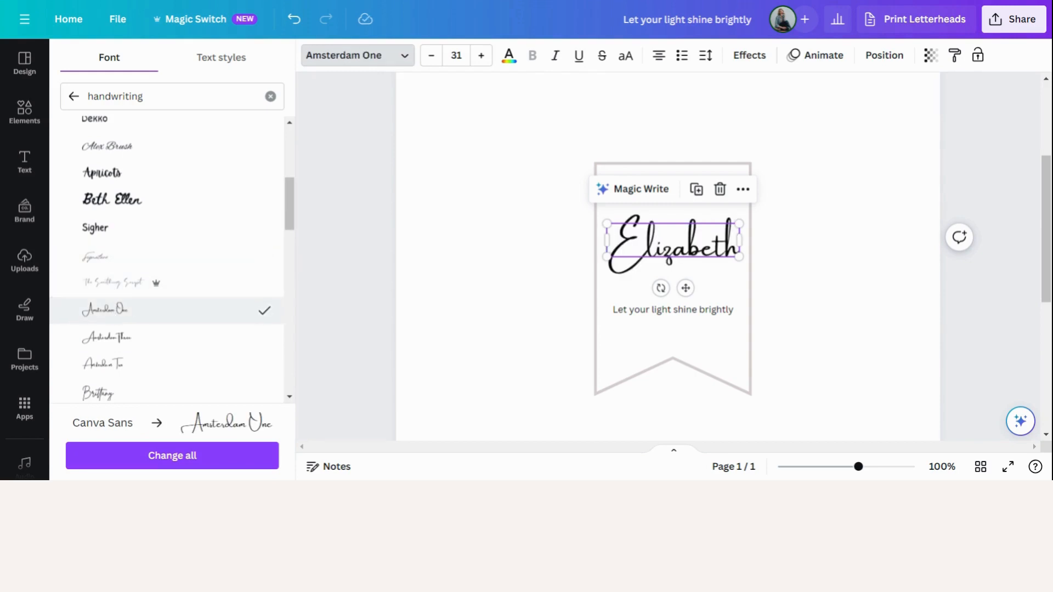
Shrink 'Elizabeth' slightly to 27.4 and raise it higher above the tagline
click(879, 288)
click(690, 251)
drag(608, 256, 623, 252)
click(907, 302)
mouse_move(688, 239)
mouse_down()
mouse_move(681, 210)
mouse_move(678, 232)
mouse_move(669, 228)
mouse_up()
click(836, 264)
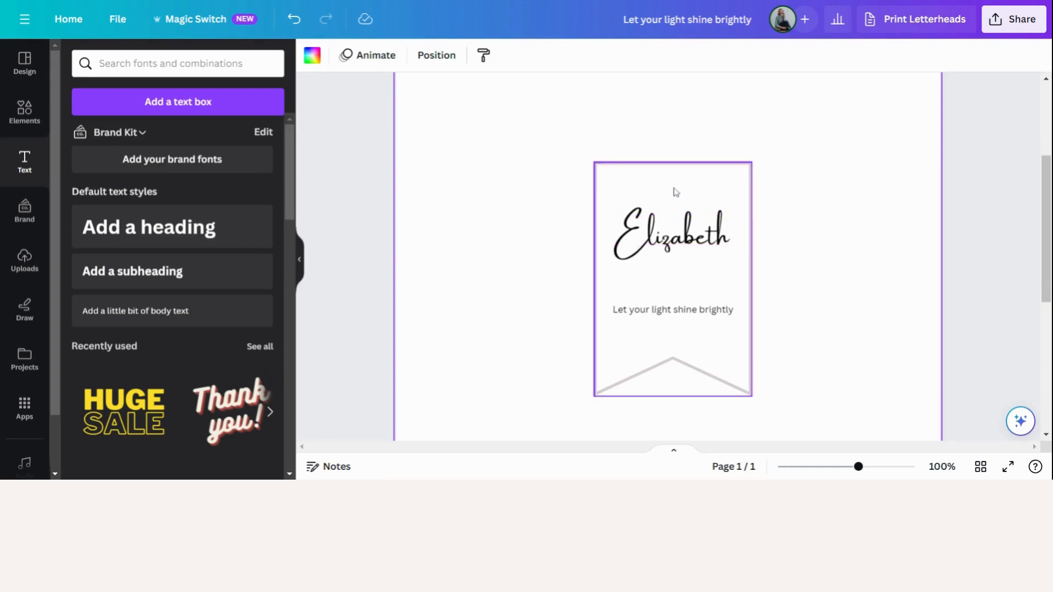
Duplicate 'Elizabeth' below the tagline and rewrite the copy as 'The Smiths'
click(677, 230)
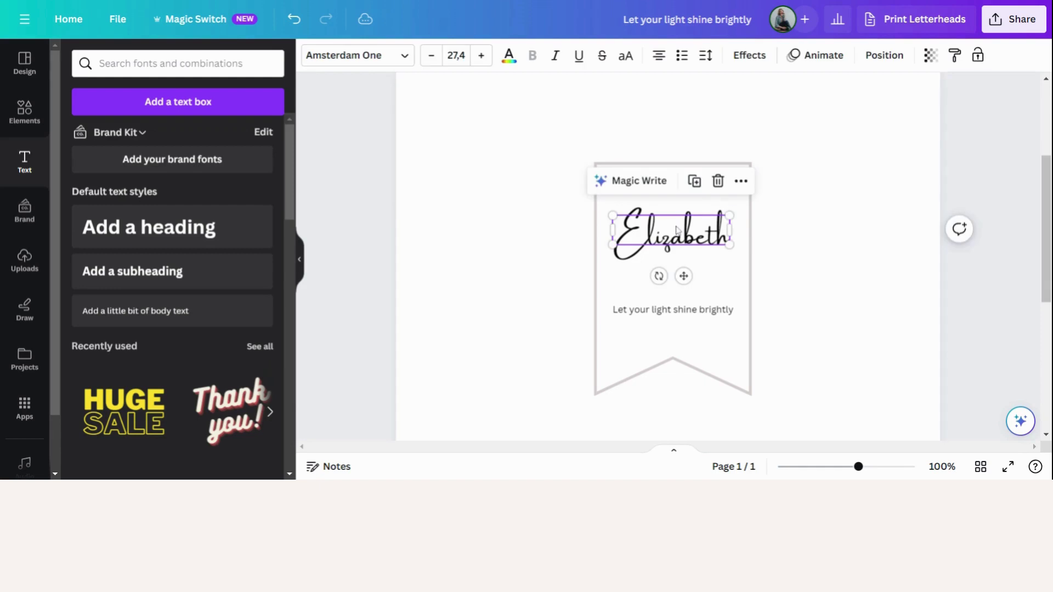
click(695, 180)
drag(680, 252, 674, 348)
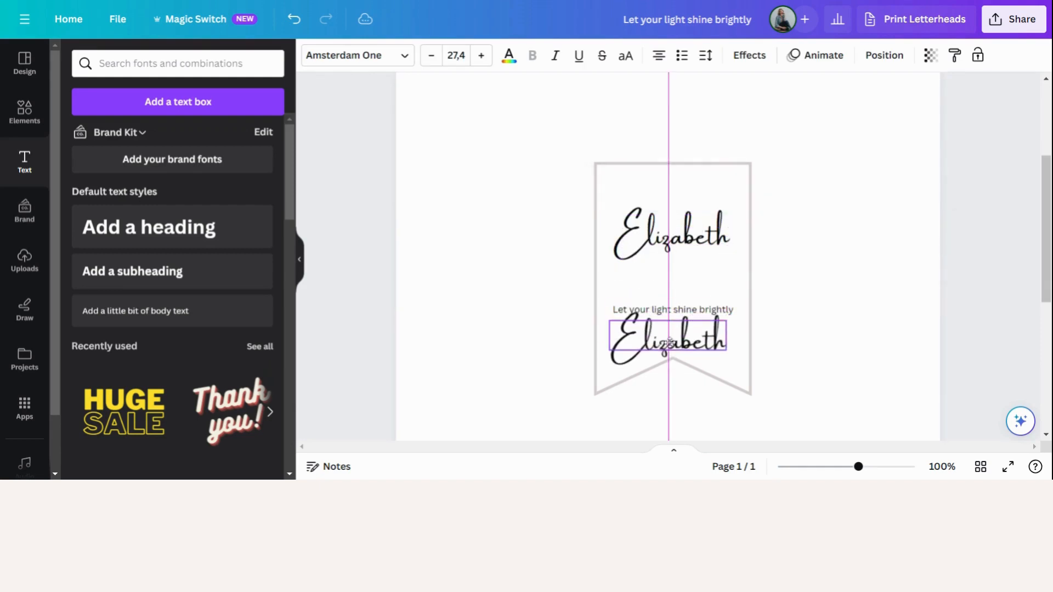
double_click(673, 347)
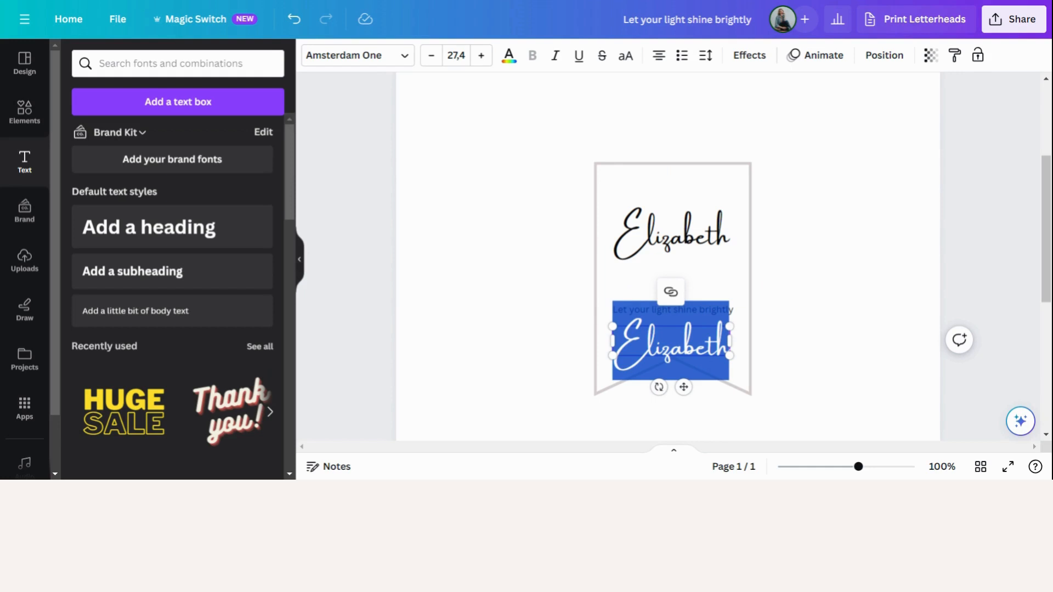
text(The Smiths)
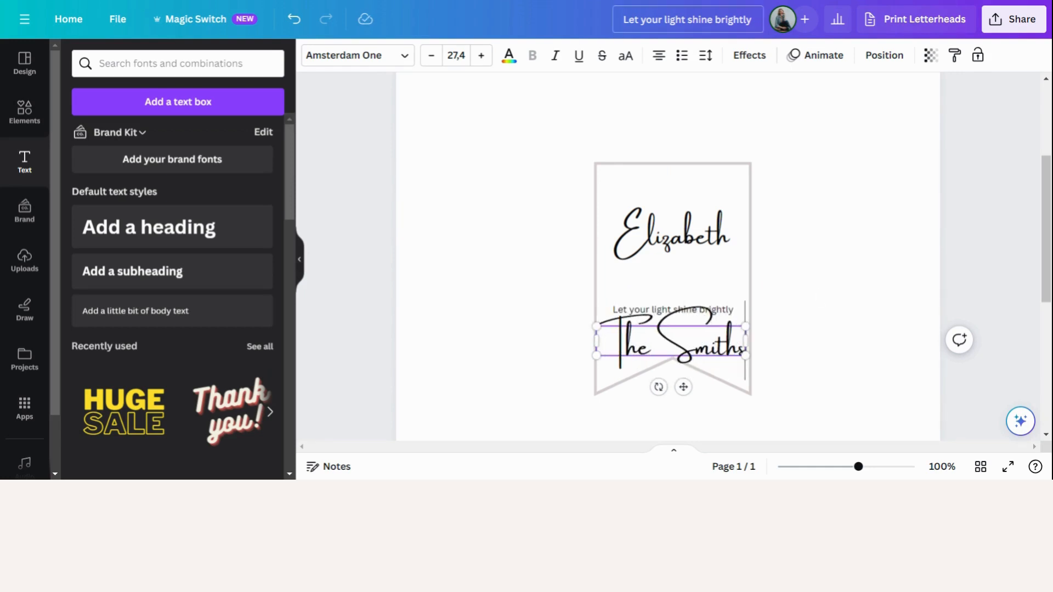
Adjust 'The Smiths' to a smaller font size than 'Elizabeth'
click(431, 55)
click(431, 55)
click(431, 56)
click(431, 55)
click(430, 58)
click(430, 58)
click(430, 58)
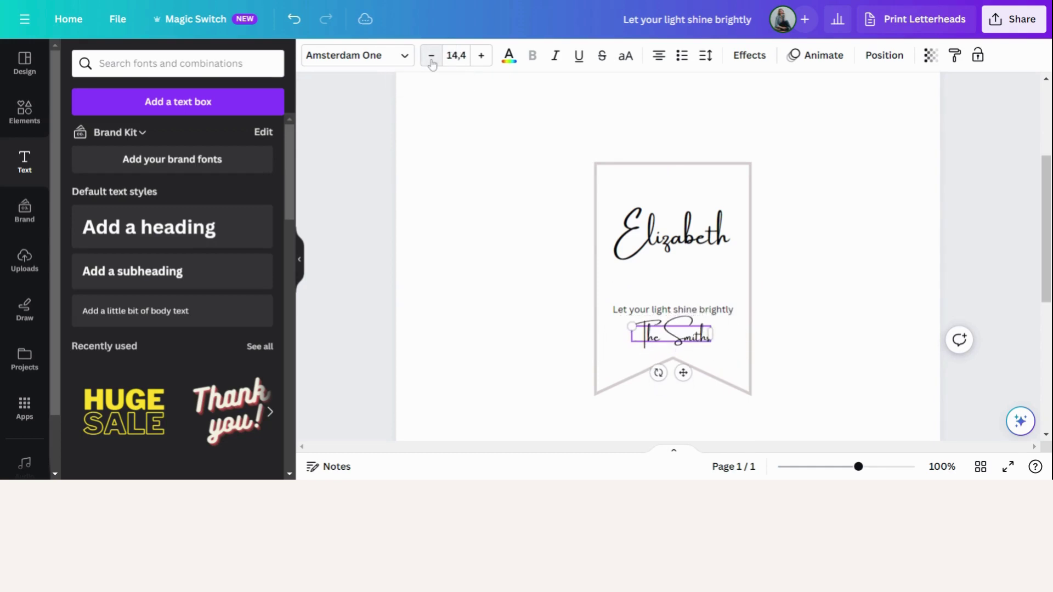
click(482, 55)
click(482, 55)
click(481, 55)
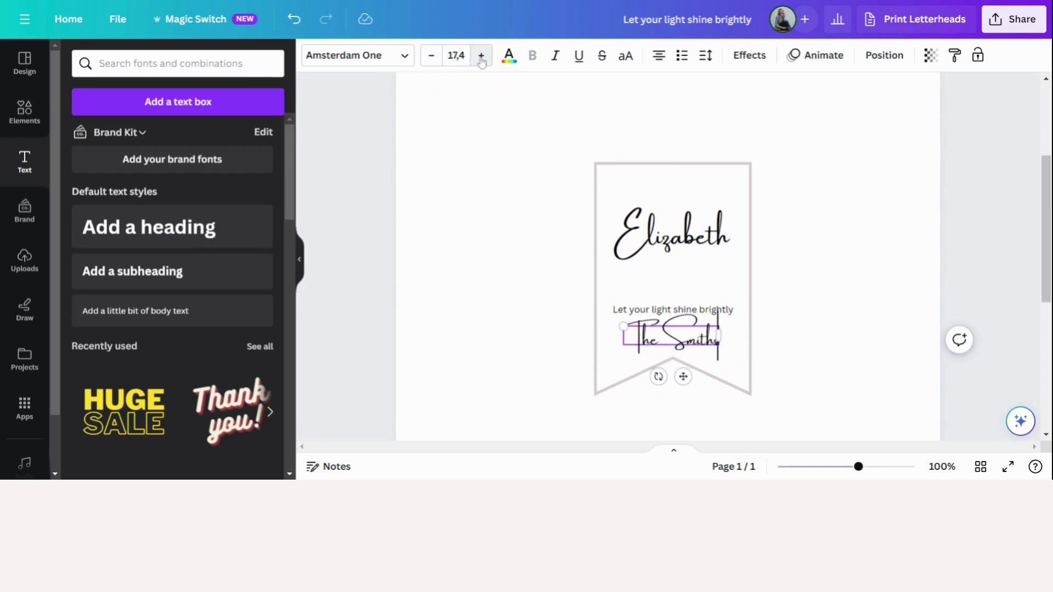
click(818, 302)
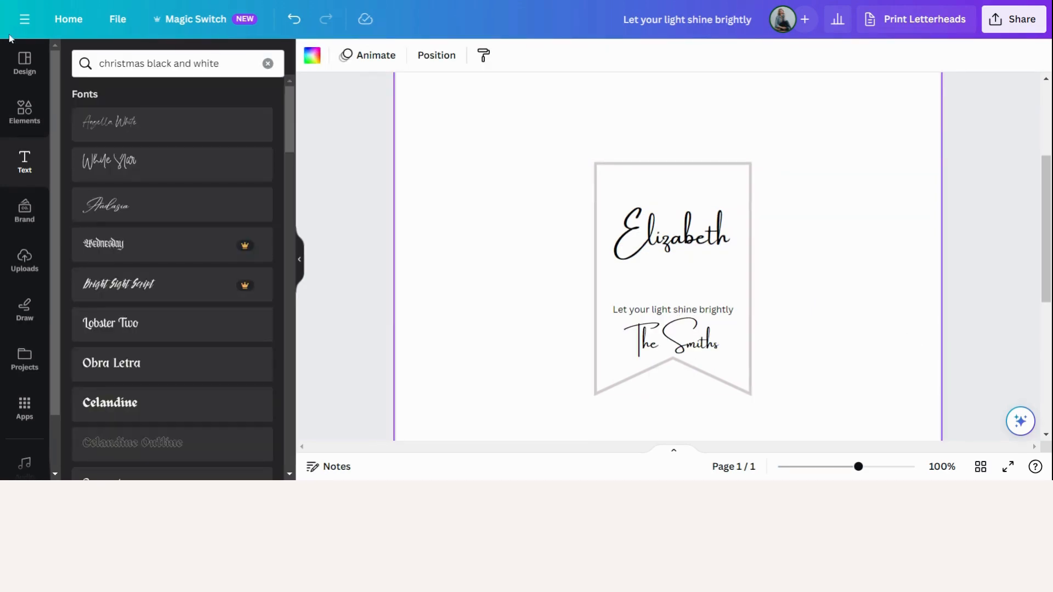
Search Elements for 'christmas black and white' and filter results to Graphics
click(20, 111)
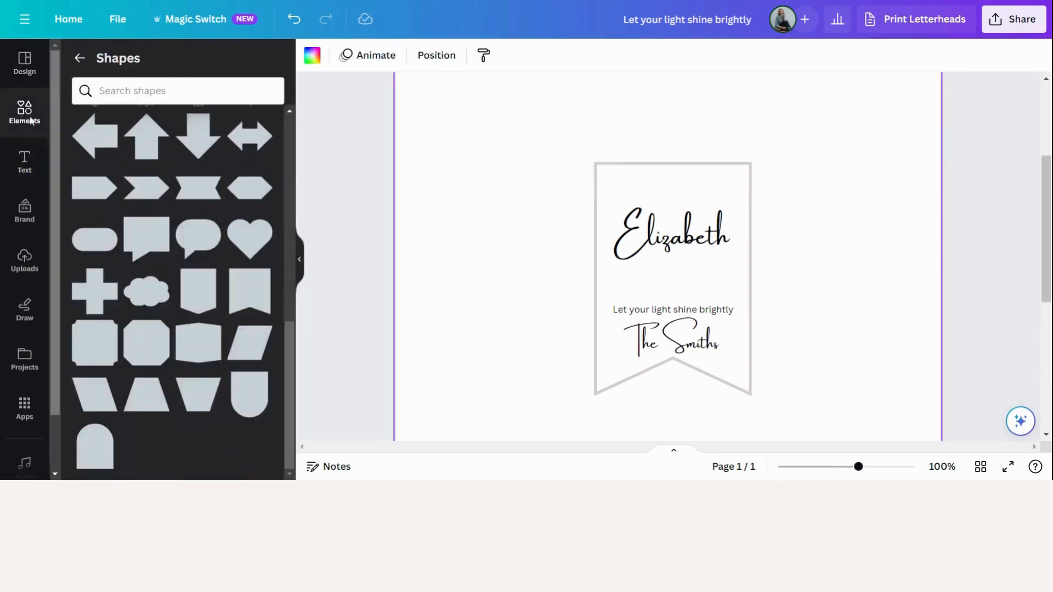
click(27, 118)
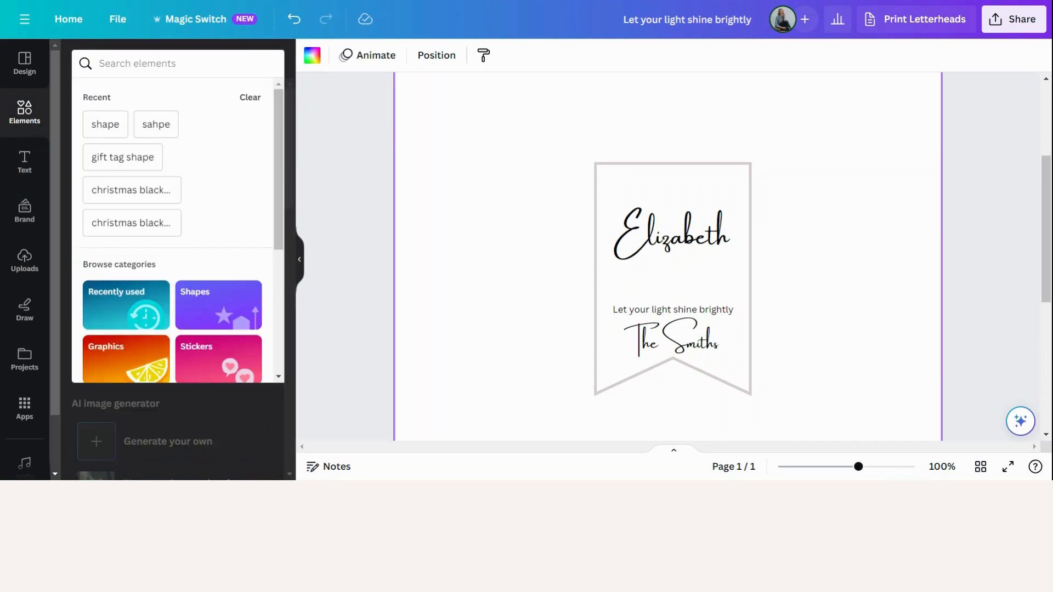
text(christmas black and white)
key(Return)
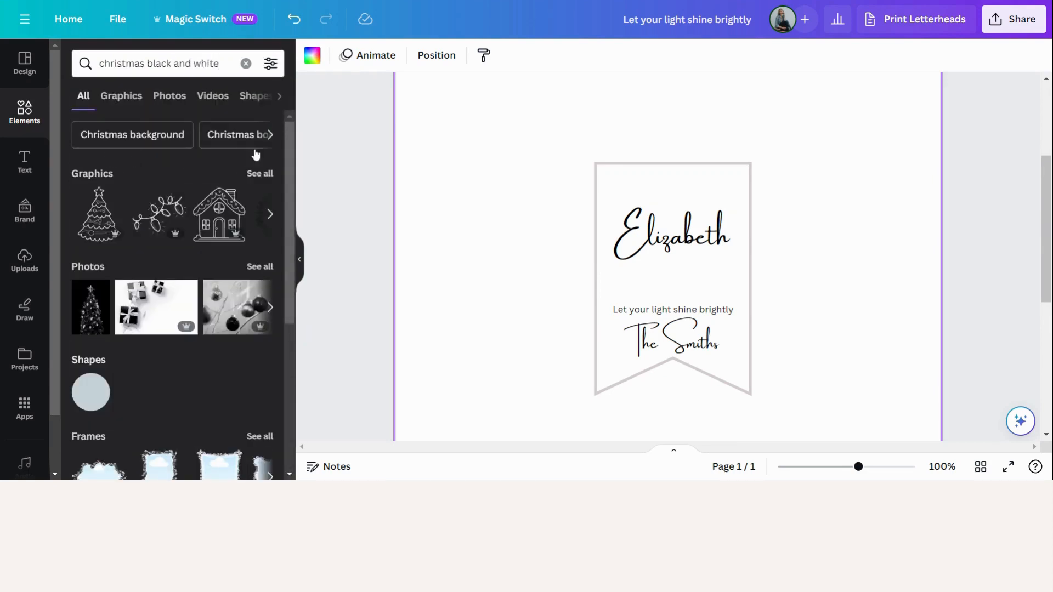
click(256, 174)
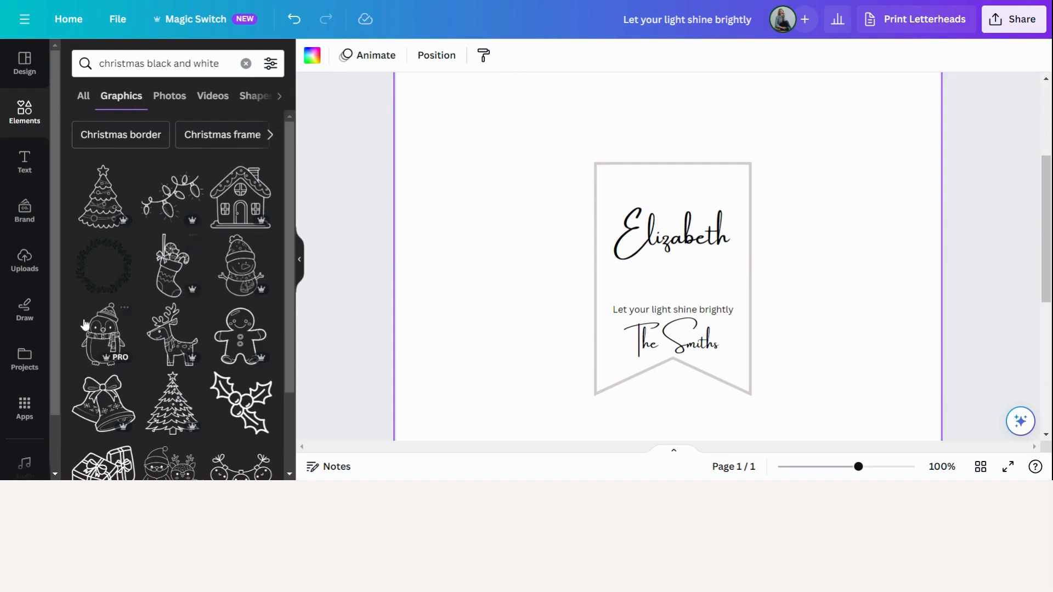
scroll(228, 347, down, 1)
Add the leafy wreath, snowman and snowflake graphics to the page
click(122, 216)
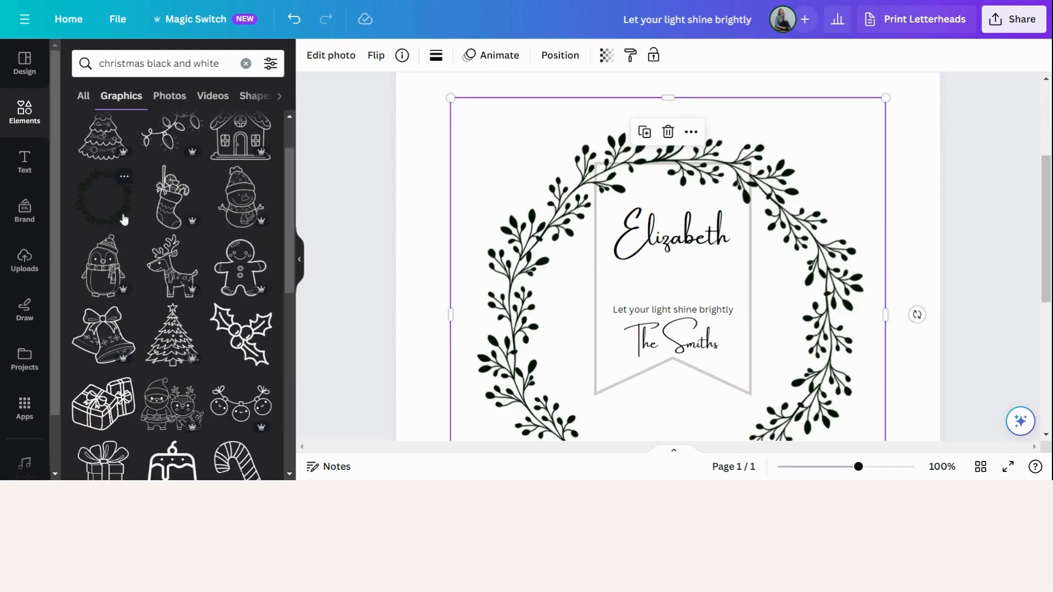
scroll(123, 217, down, 1)
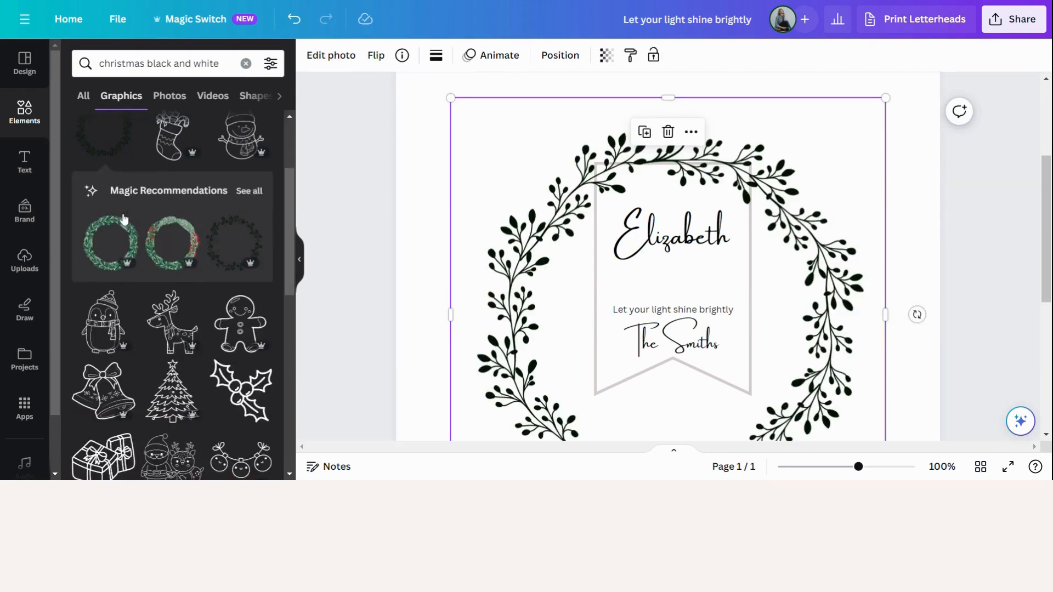
scroll(122, 218, down, 1)
scroll(123, 219, down, 2)
scroll(122, 216, down, 1)
scroll(123, 217, down, 1)
scroll(122, 219, down, 1)
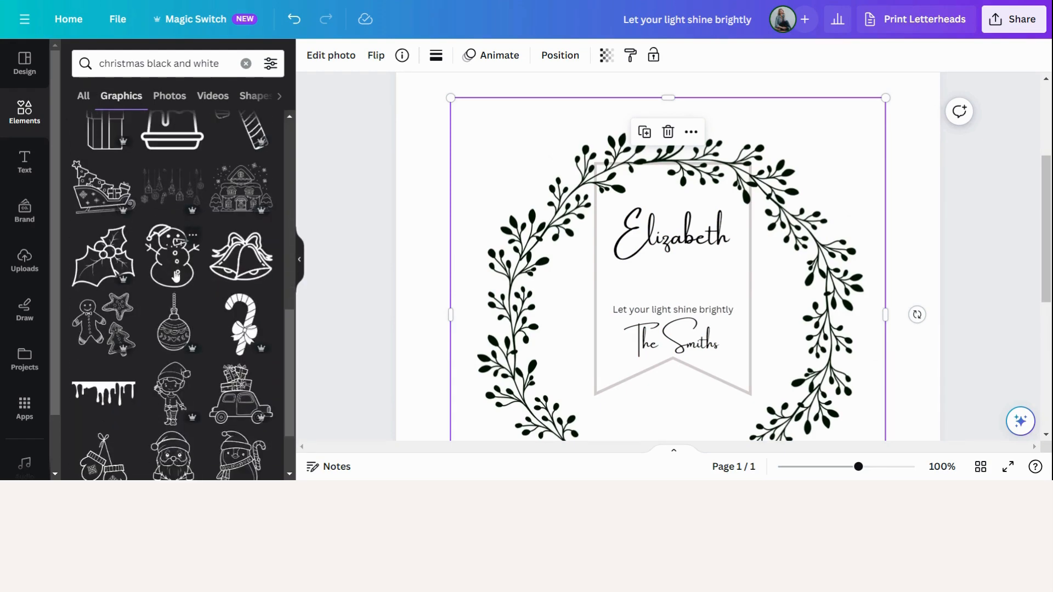
click(176, 276)
scroll(175, 276, down, 2)
scroll(176, 276, down, 1)
scroll(176, 276, down, 1)
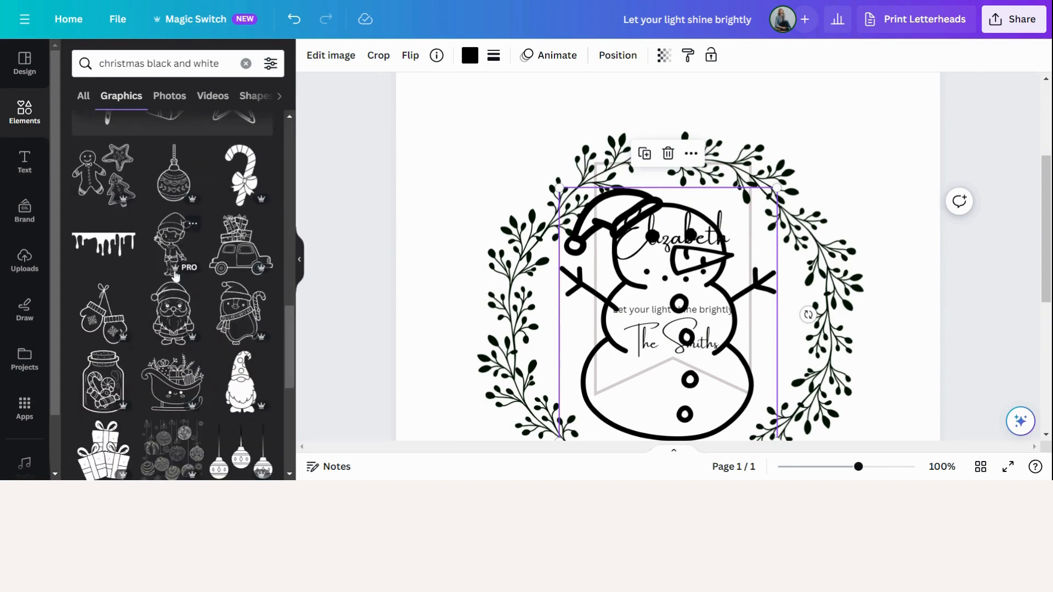
scroll(175, 275, down, 2)
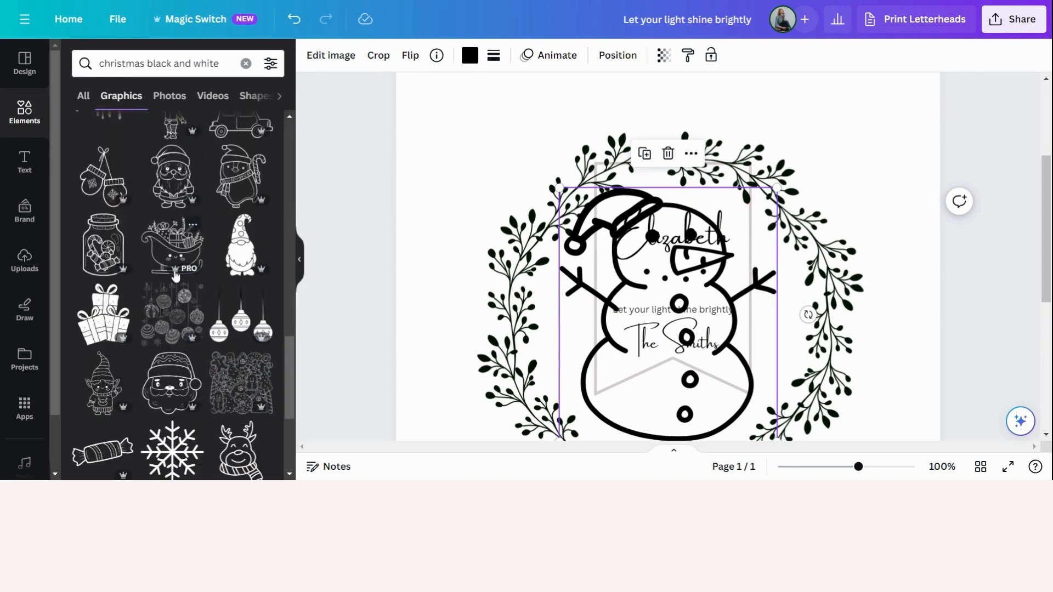
scroll(176, 276, down, 1)
scroll(175, 275, down, 1)
scroll(177, 267, down, 1)
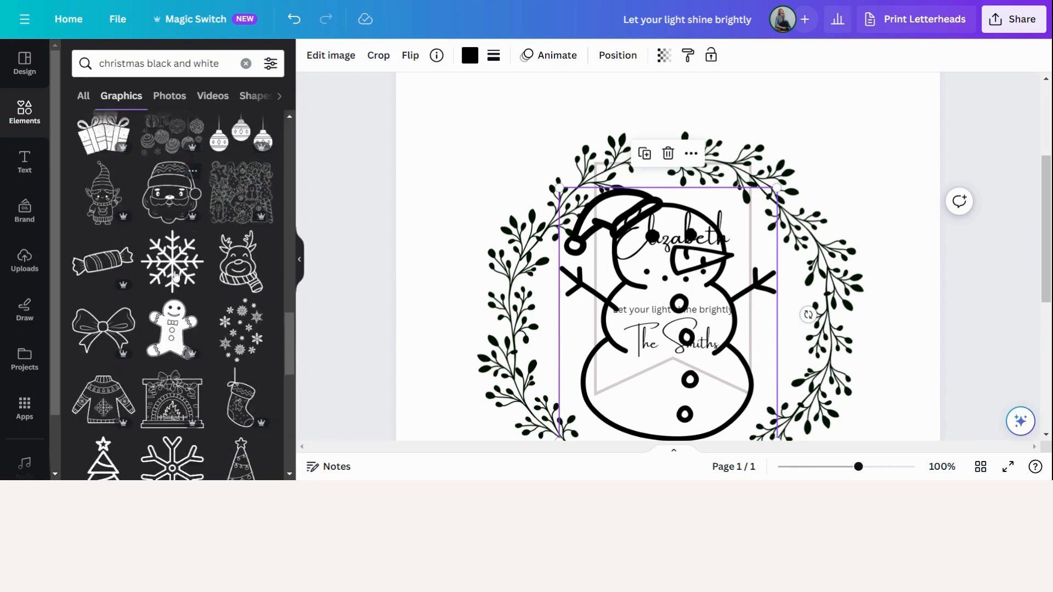
scroll(180, 256, down, 1)
scroll(182, 248, up, 1)
click(175, 247)
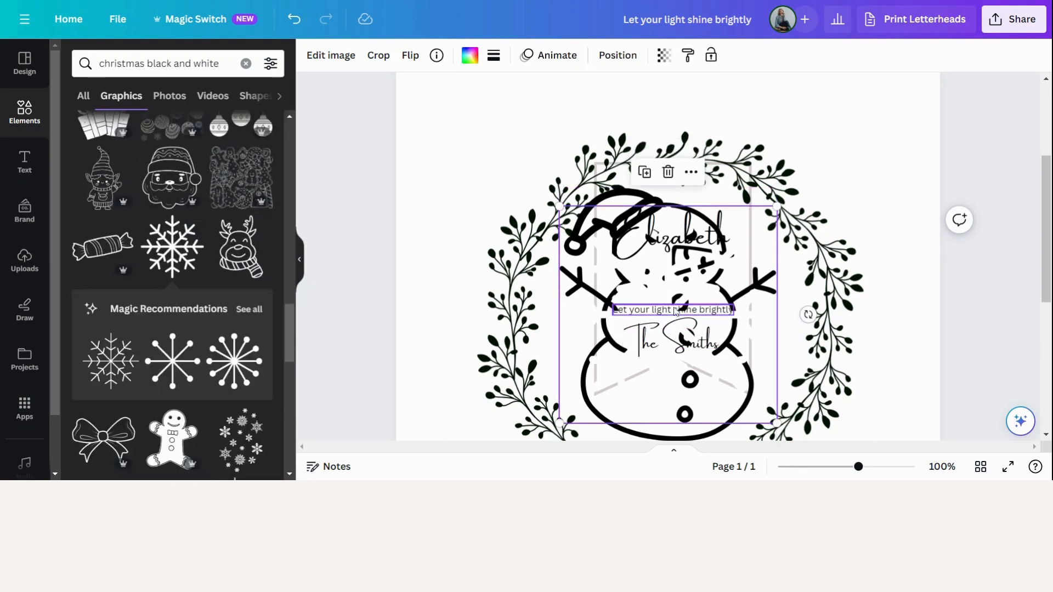
Colour the snowflake black, then select the wreath on the page
click(469, 56)
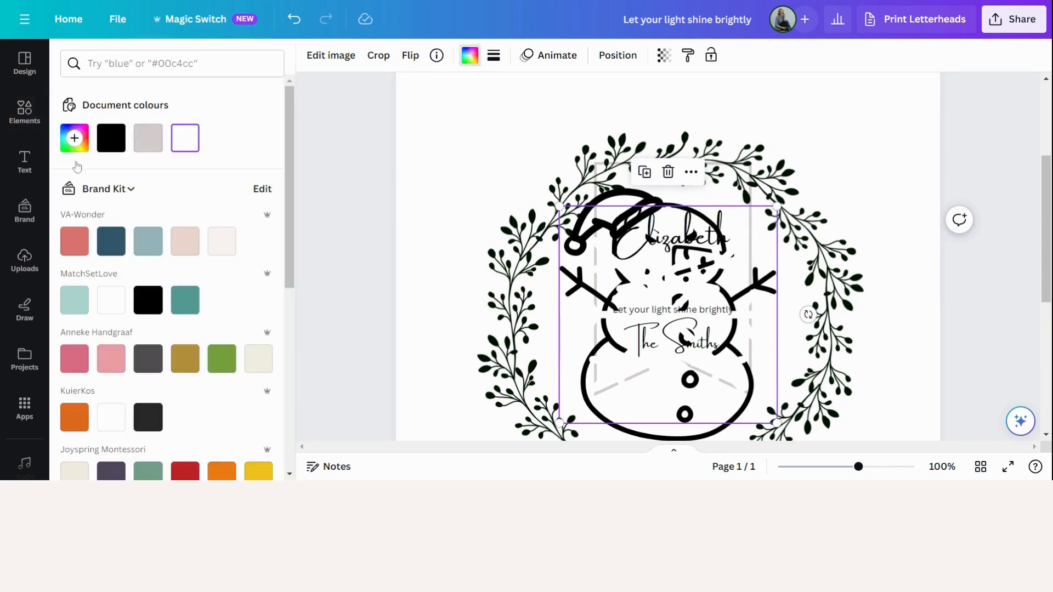
click(111, 138)
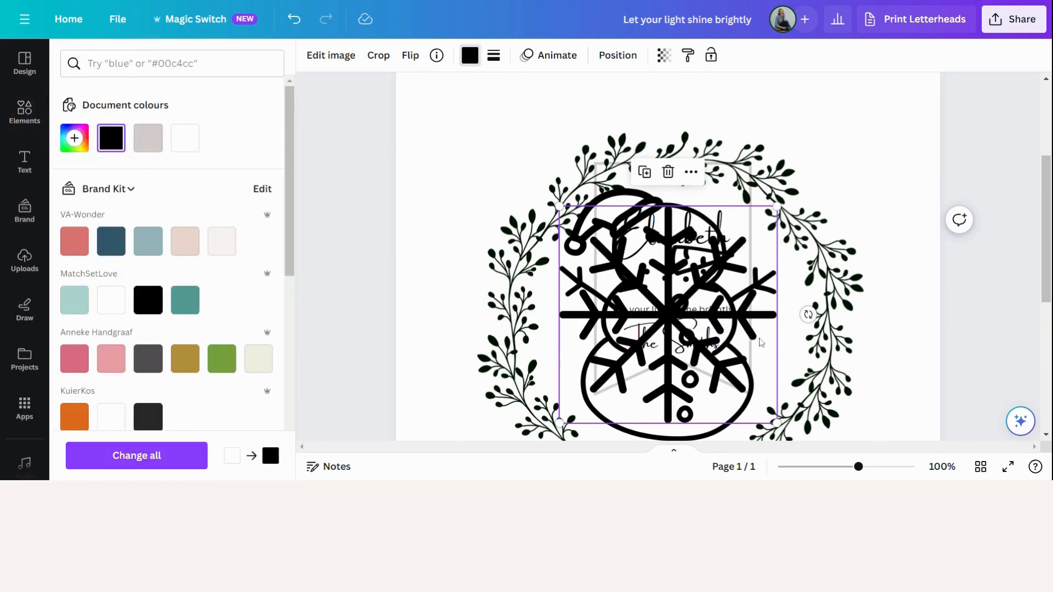
click(842, 169)
click(687, 325)
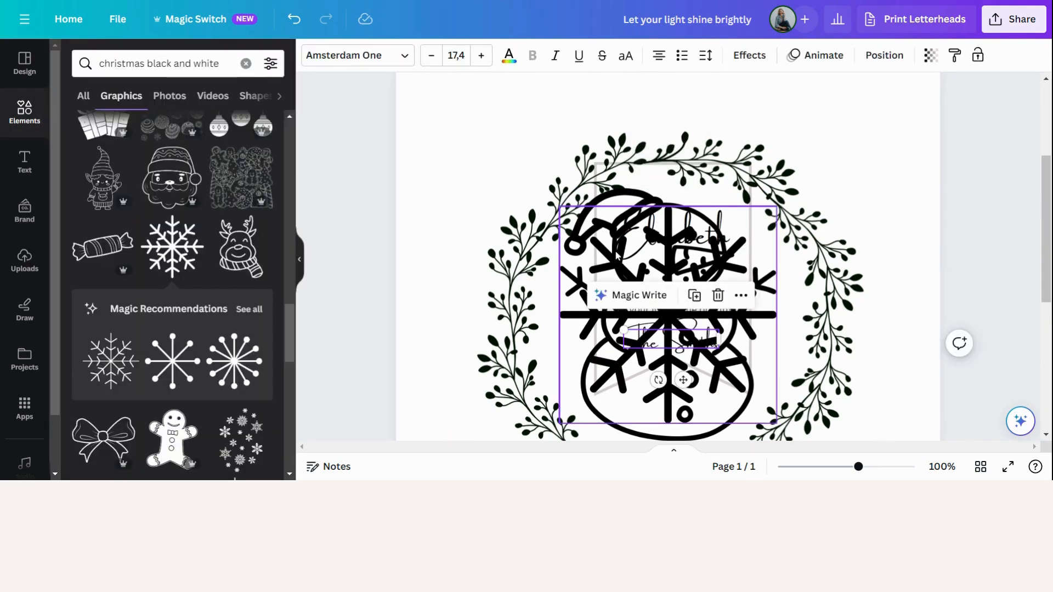
click(655, 299)
click(848, 192)
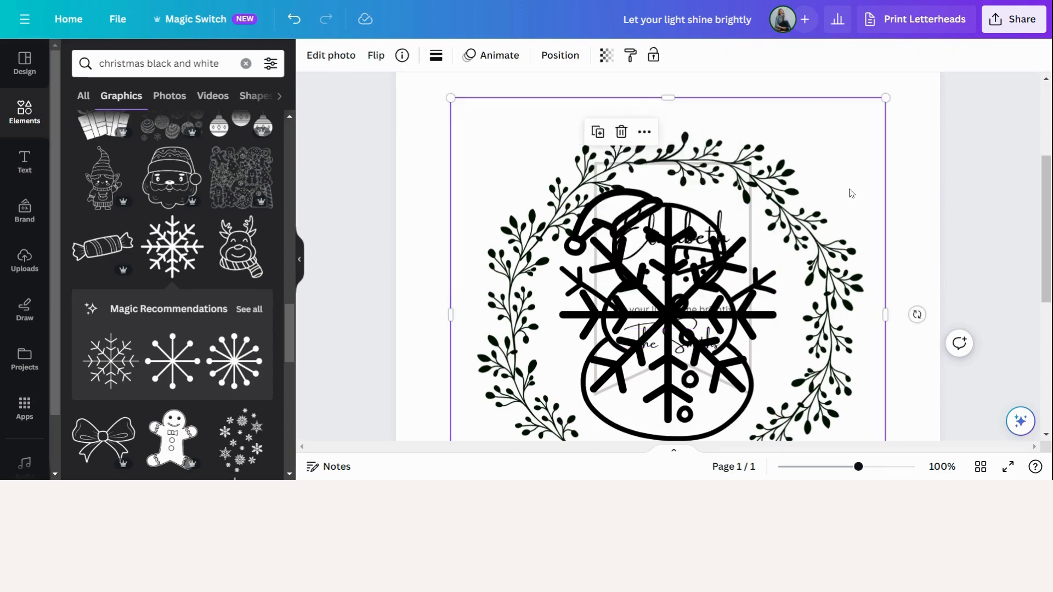
Shrink the snowflake toward the top left and park a smaller wreath at the page's top right
mouse_move(626, 382)
mouse_down()
mouse_move(552, 355)
mouse_move(474, 263)
mouse_up()
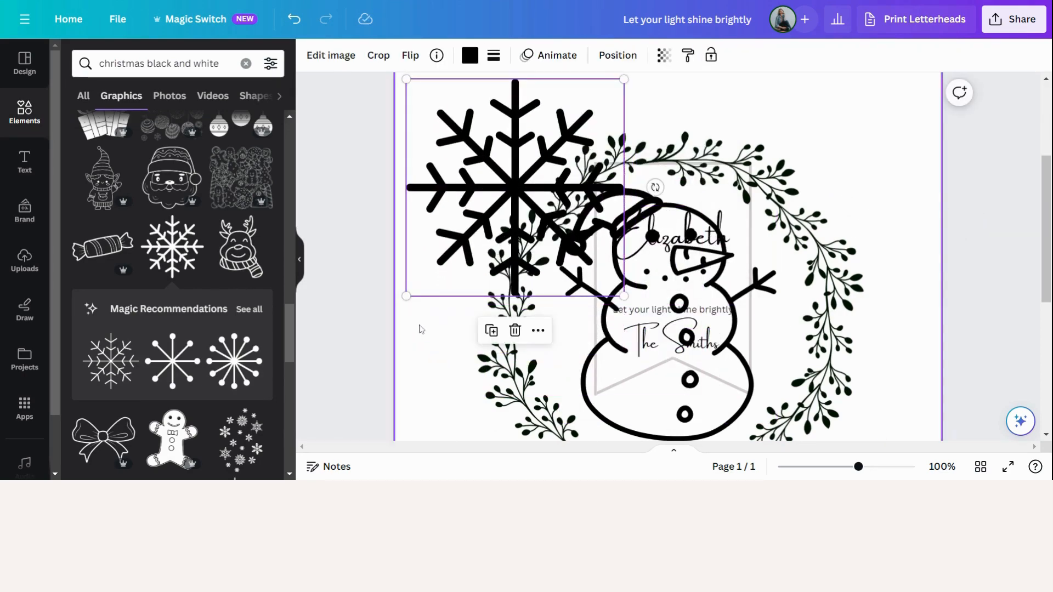
drag(406, 298, 492, 183)
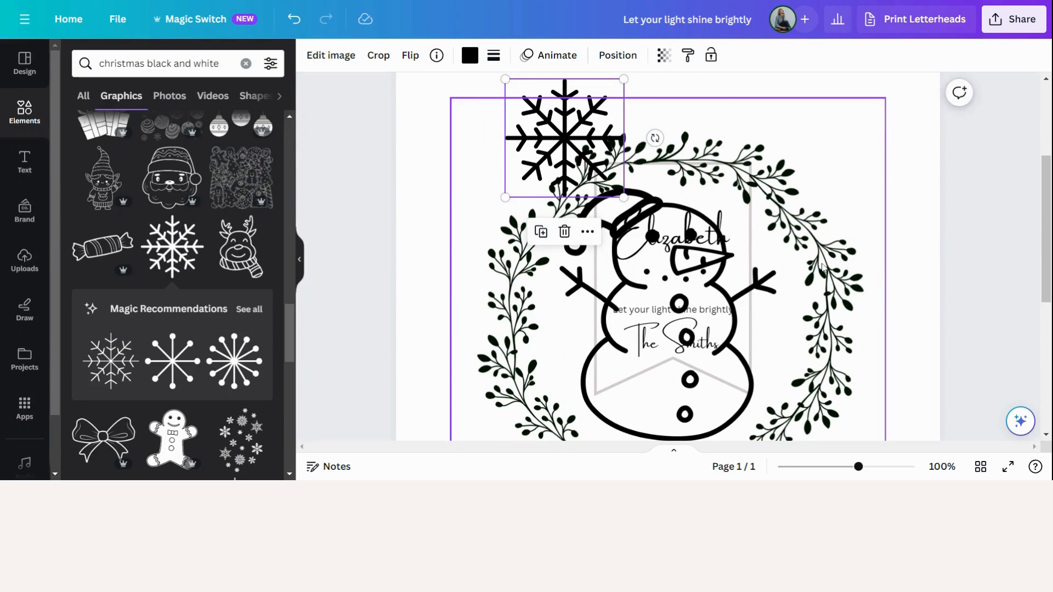
click(856, 272)
drag(885, 98, 624, 359)
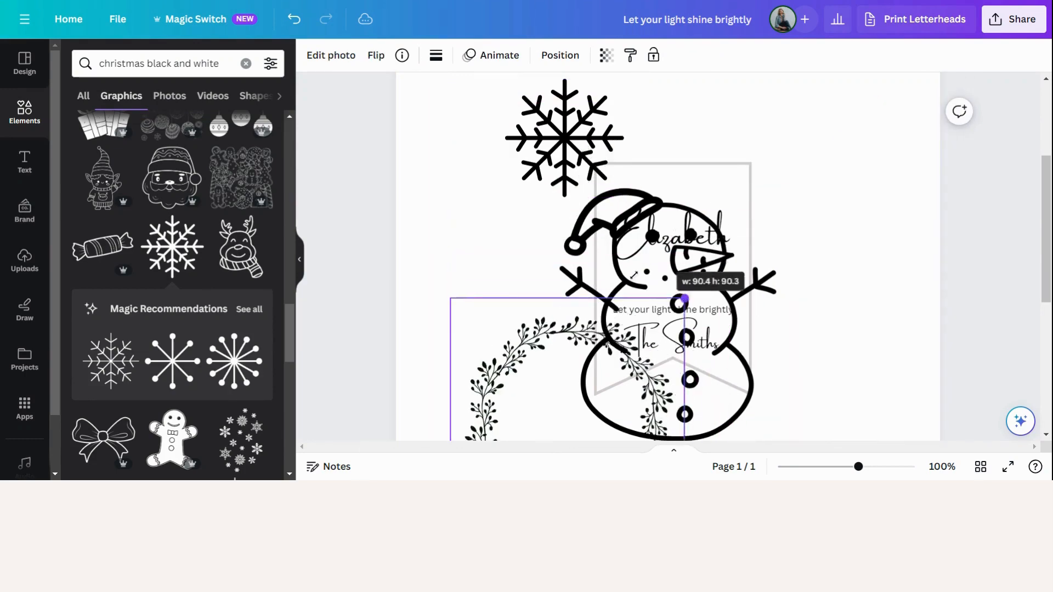
drag(532, 393, 867, 85)
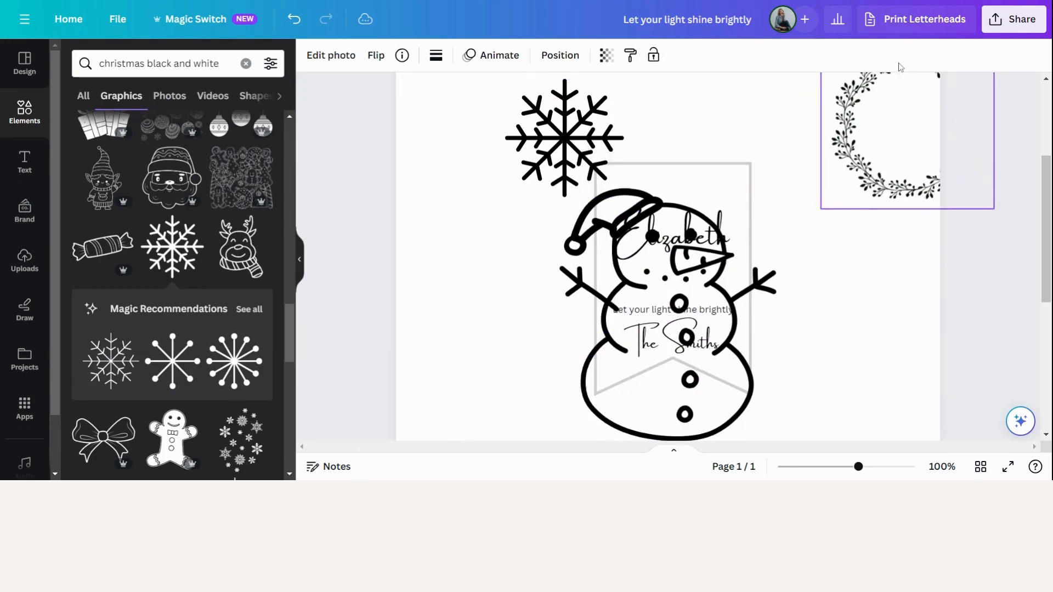
Shrink the snowman and set it aside next to the banner
click(660, 430)
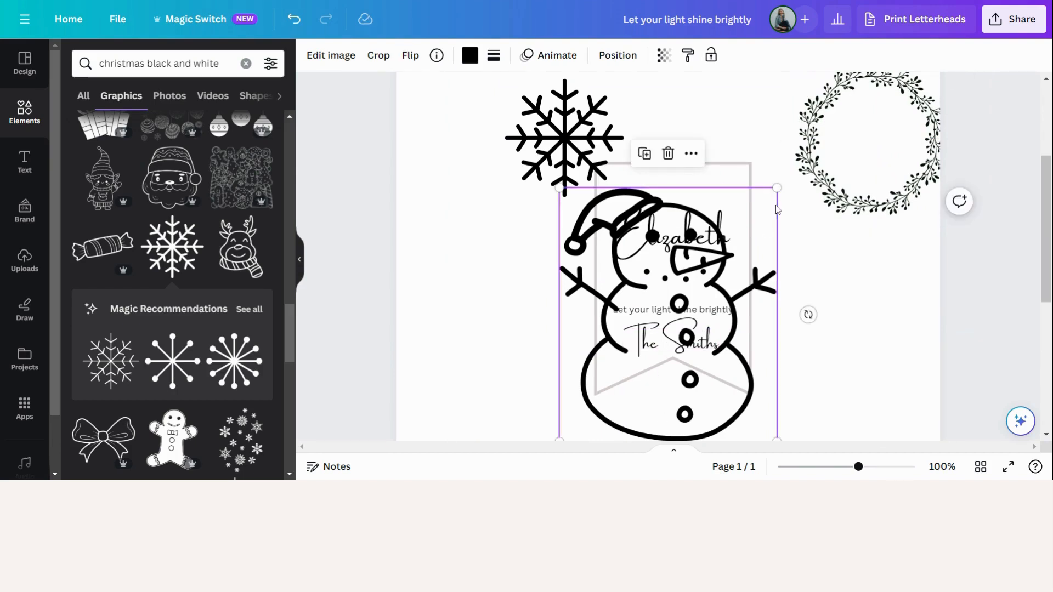
drag(776, 189, 618, 371)
mouse_move(587, 420)
mouse_down()
mouse_move(681, 311)
mouse_move(671, 279)
mouse_move(818, 260)
mouse_up()
click(854, 329)
click(705, 302)
drag(552, 131, 655, 276)
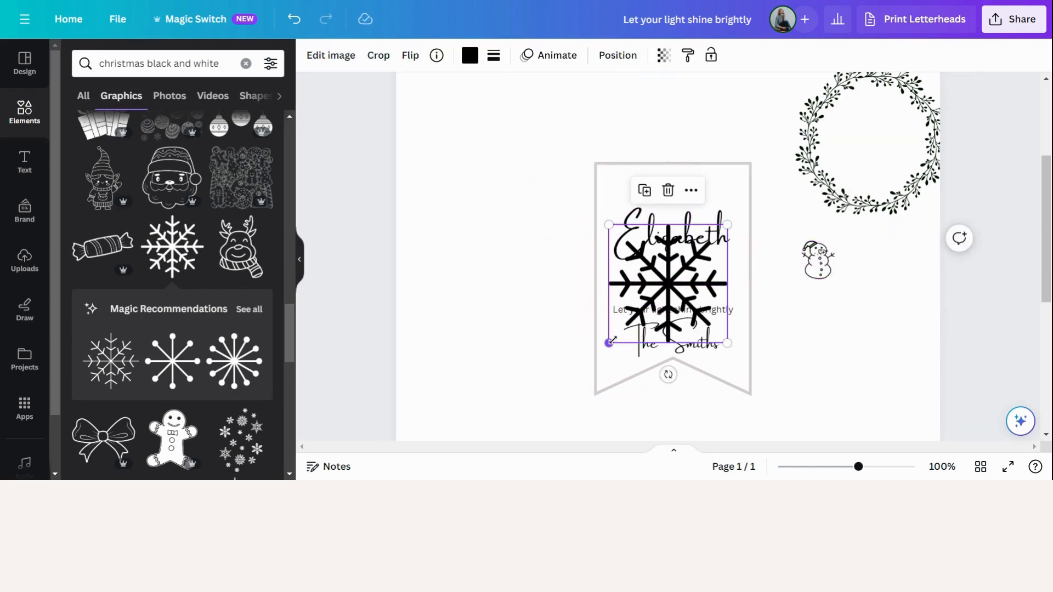
Seat the small snowflake on the banner between name and tagline, then delete the snowman and wreath
drag(607, 342, 677, 279)
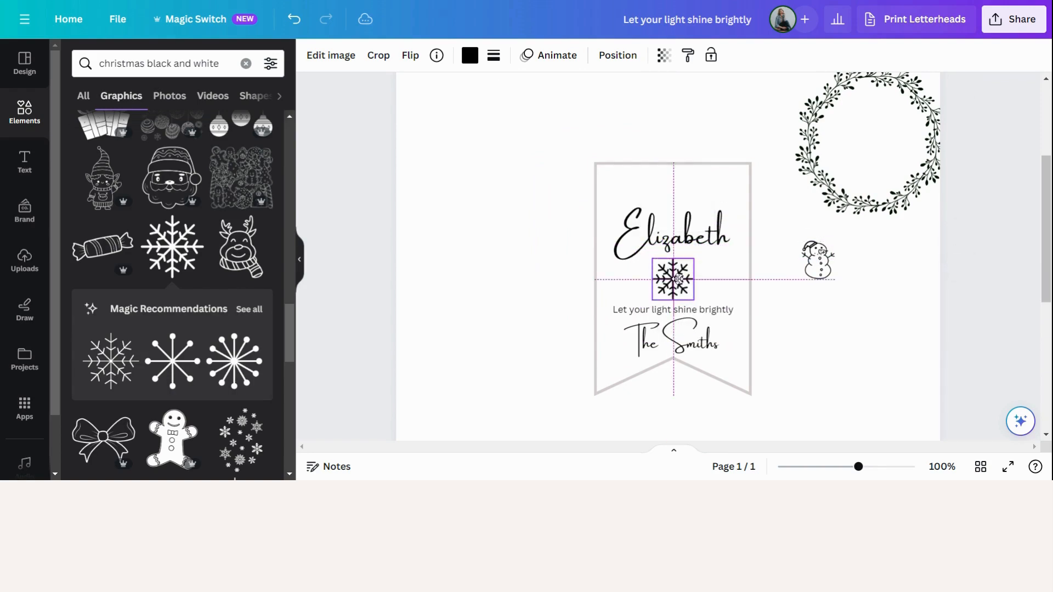
click(826, 341)
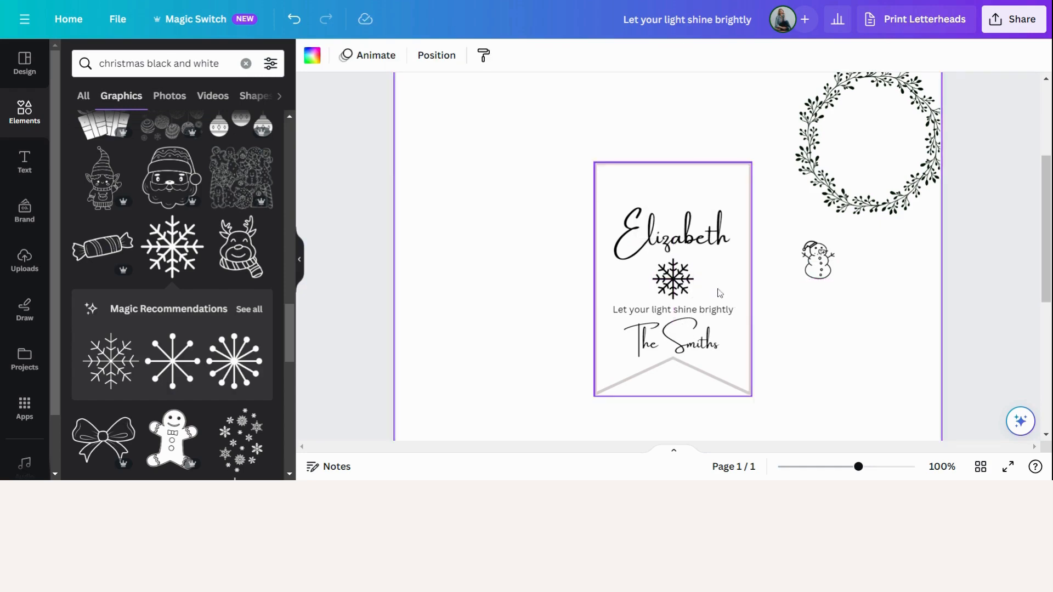
click(819, 261)
key(Delete)
click(861, 210)
key(Delete)
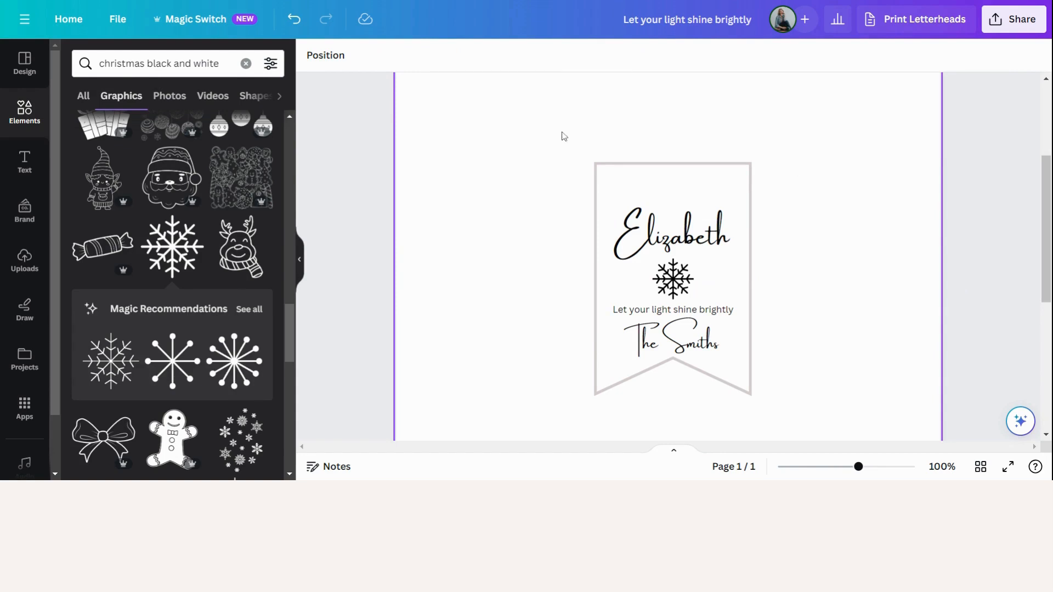
Group the tag outline, snowflake, names and tagline into one unit and nudge it up
drag(560, 128, 803, 415)
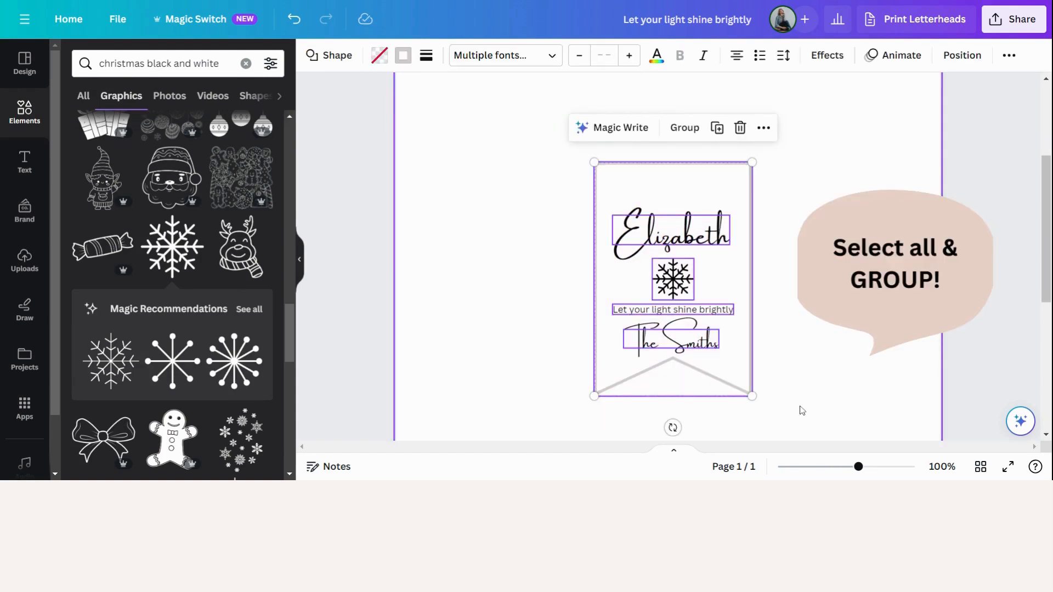
click(684, 127)
mouse_move(687, 279)
mouse_down()
mouse_move(707, 239)
mouse_move(600, 265)
mouse_move(671, 198)
mouse_up()
scroll(600, 265, up, 2)
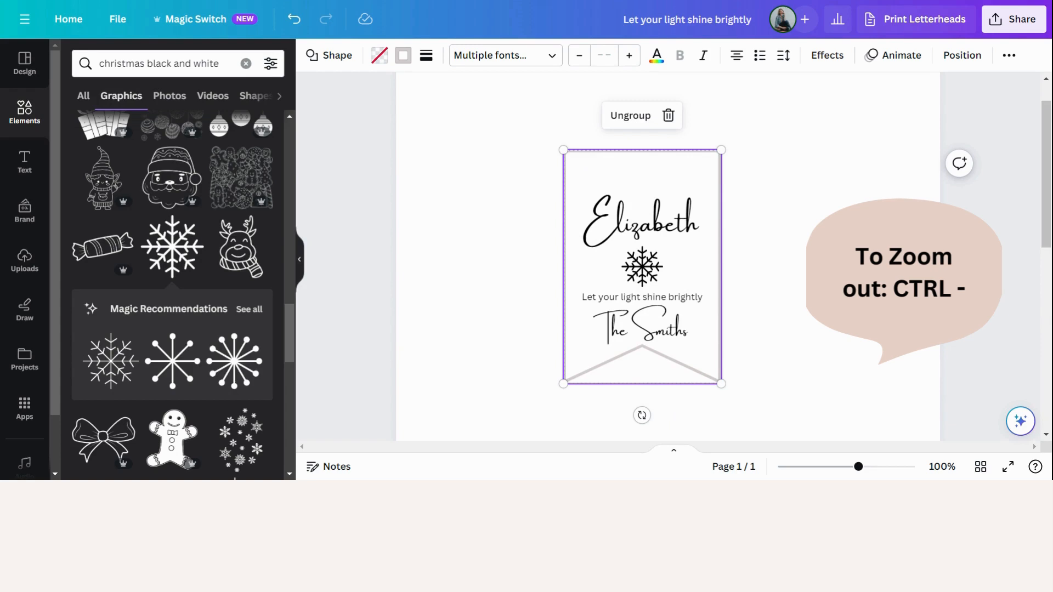
Zoom out, move the tag to the page's top left and duplicate it
key(ctrl+minus)
key(ctrl+minus)
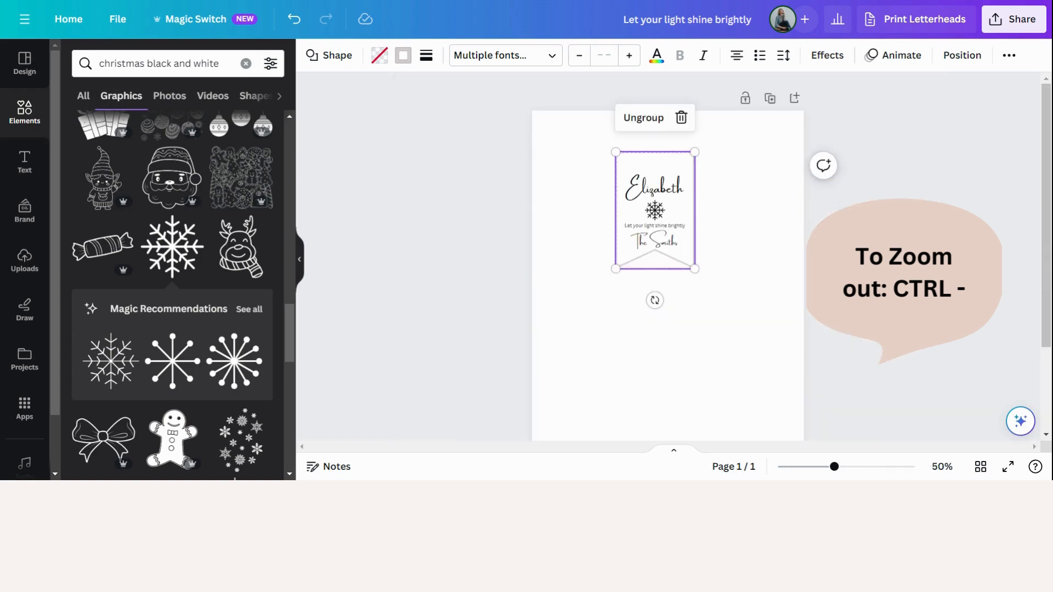
scroll(717, 233, down, 2)
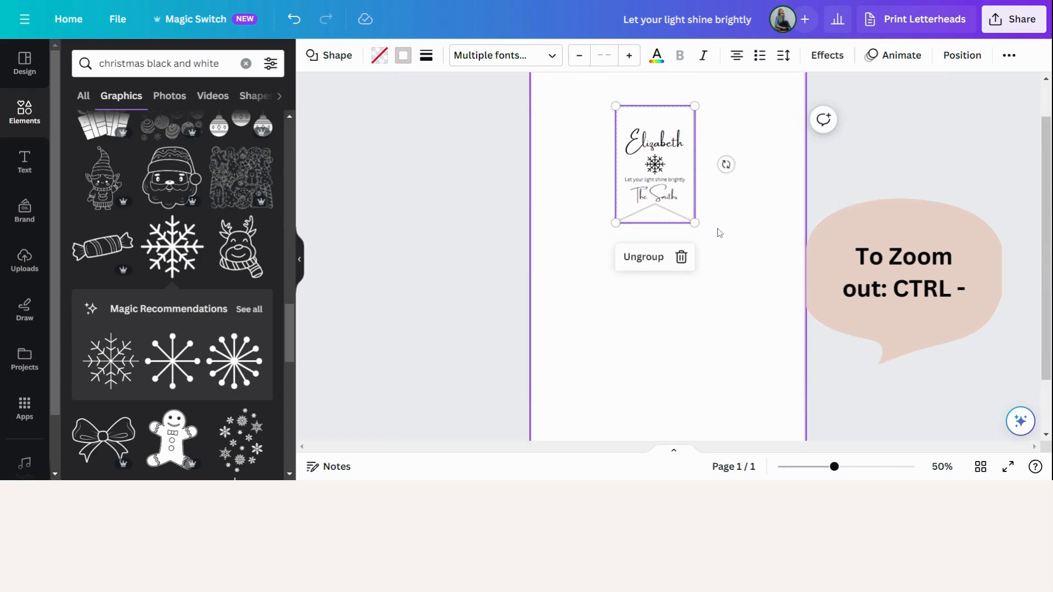
key(ctrl+minus)
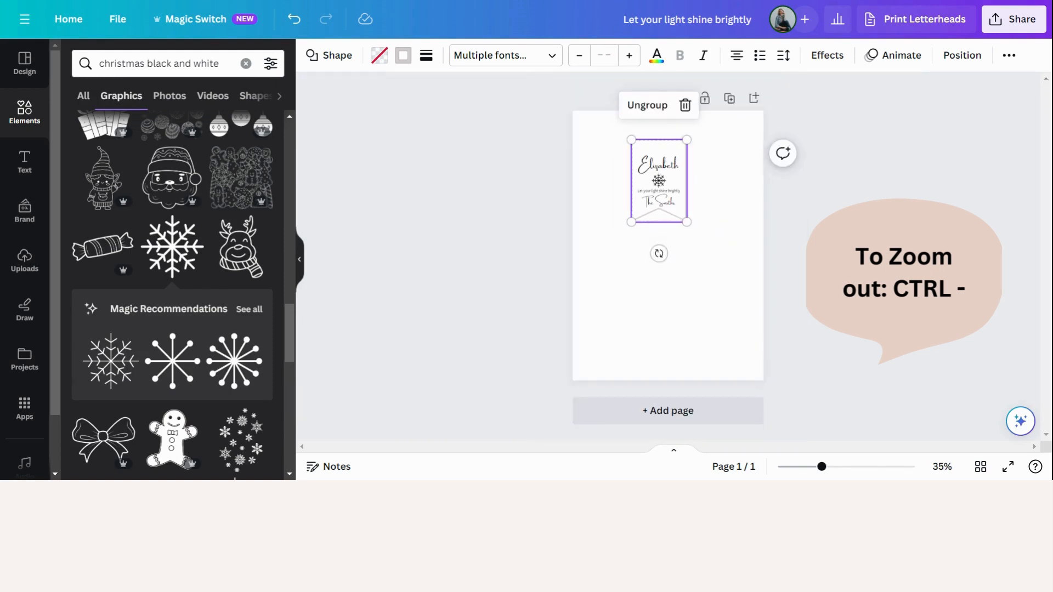
drag(669, 162, 623, 153)
right_click(622, 153)
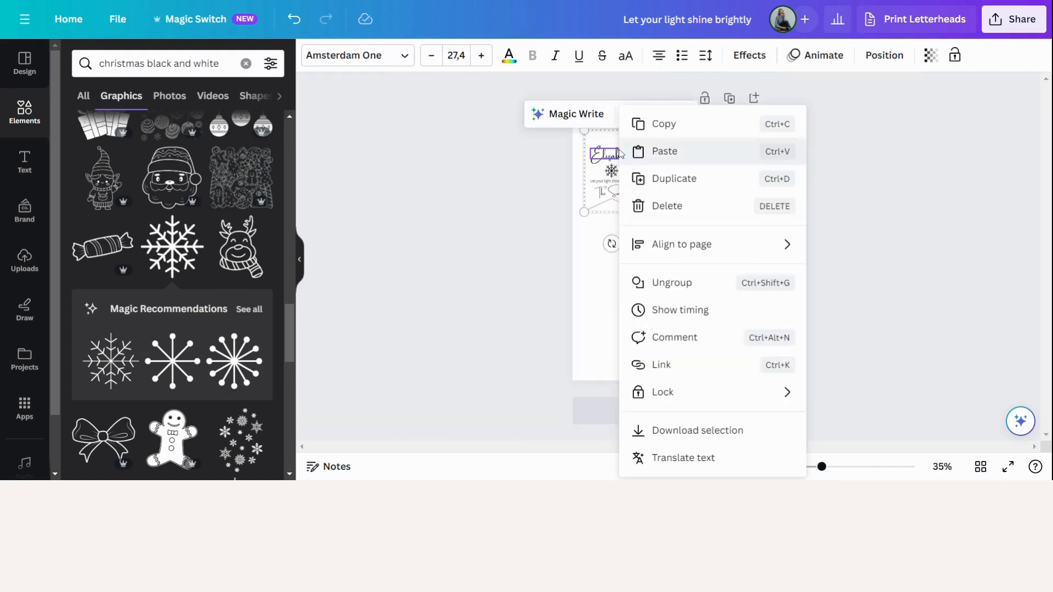
click(658, 178)
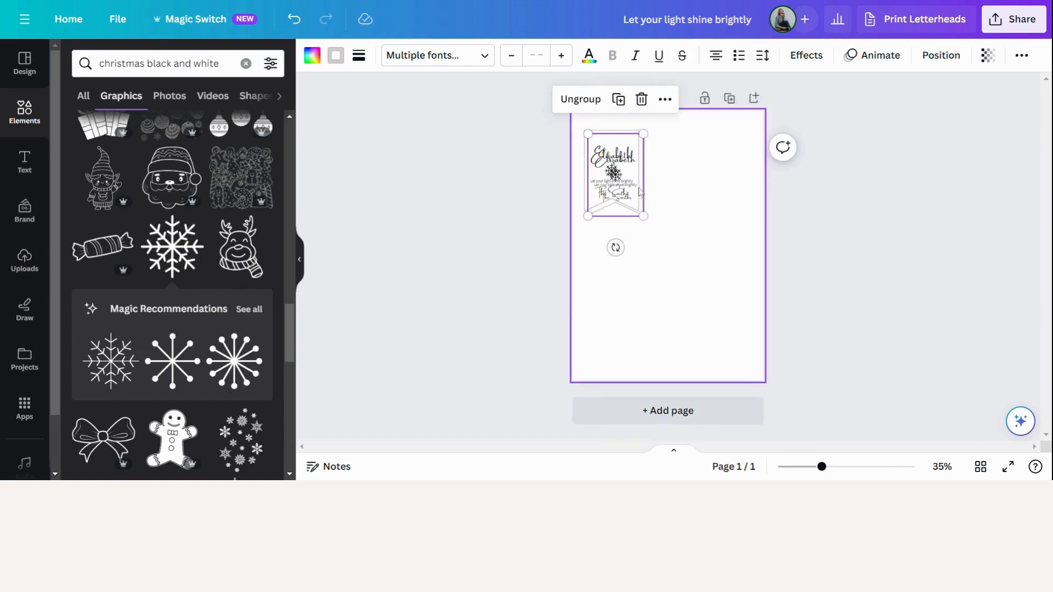
Place the copy beside the original and duplicate again for a third tag in the row
drag(656, 192, 673, 191)
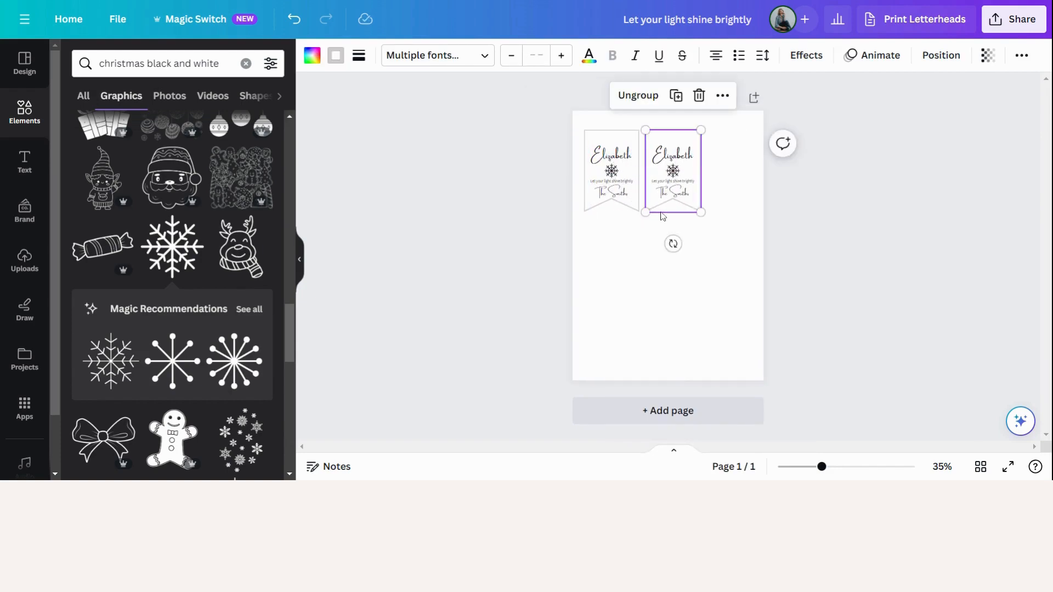
right_click(672, 171)
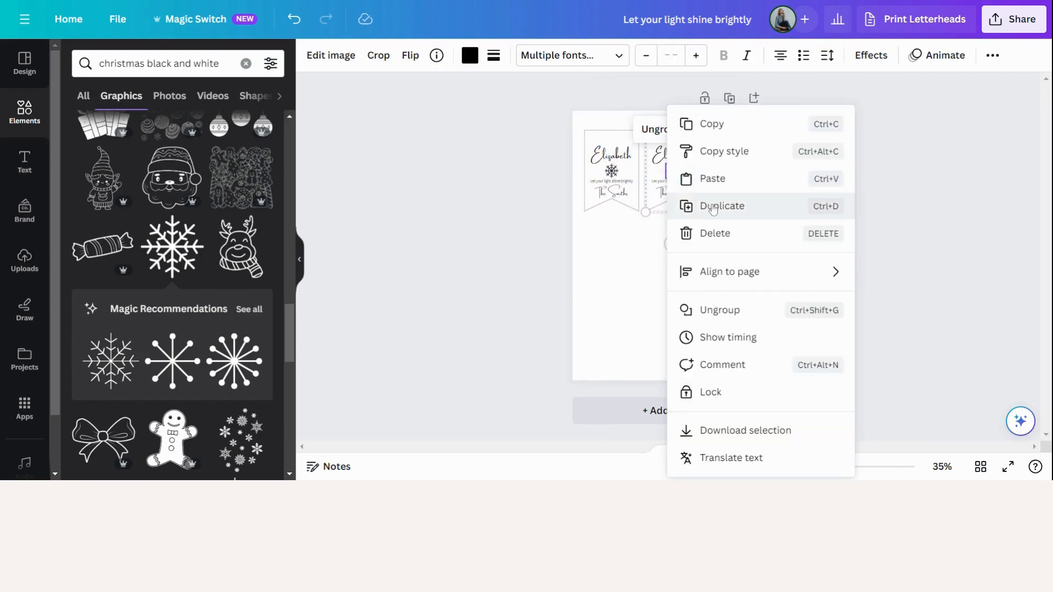
click(711, 207)
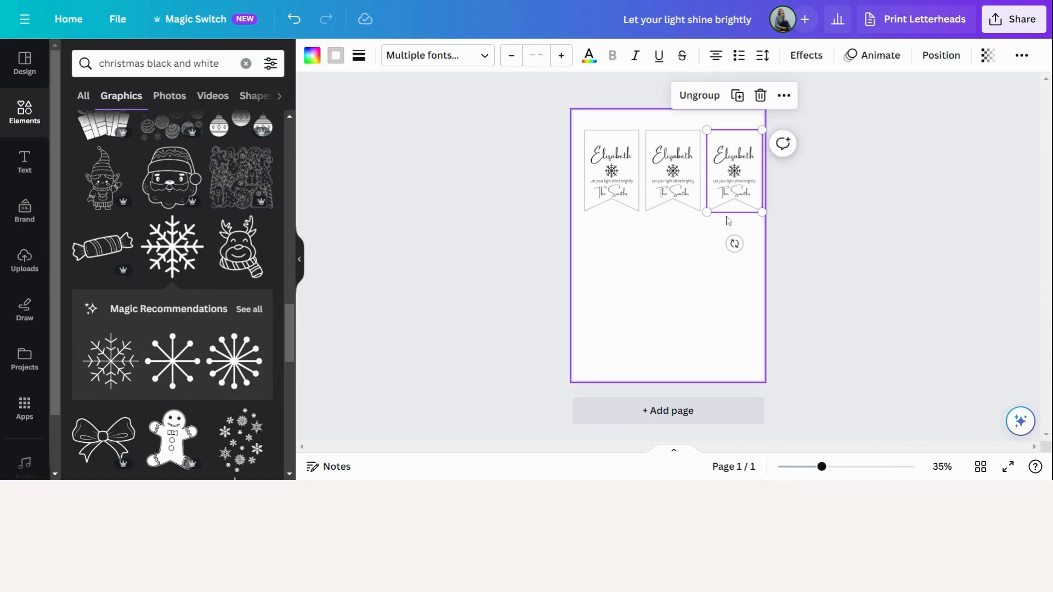
Duplicate the row of three tags and move the copy below as a second row
drag(564, 121, 819, 242)
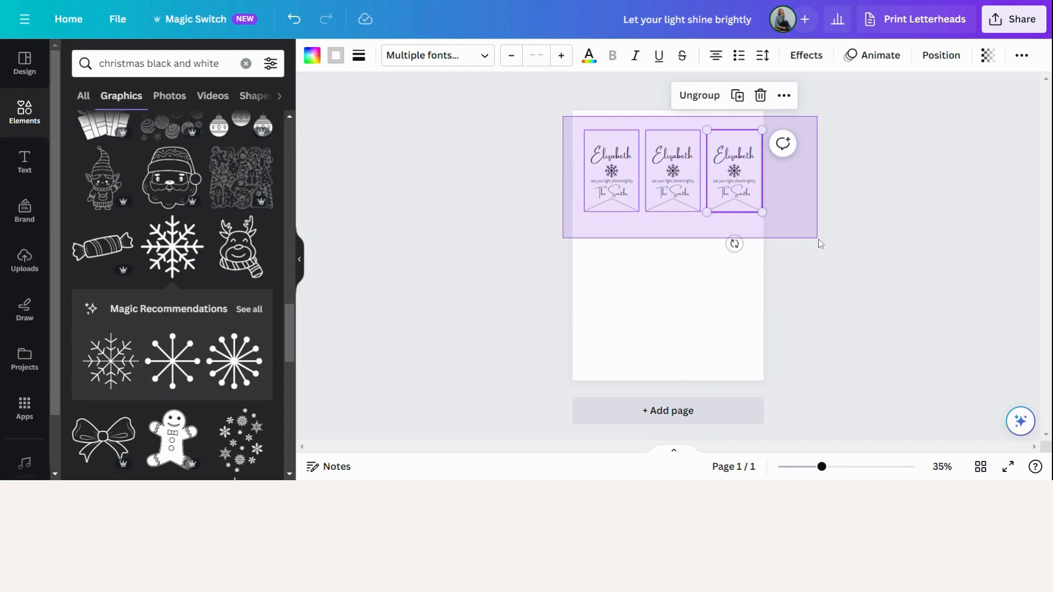
drag(818, 238, 819, 244)
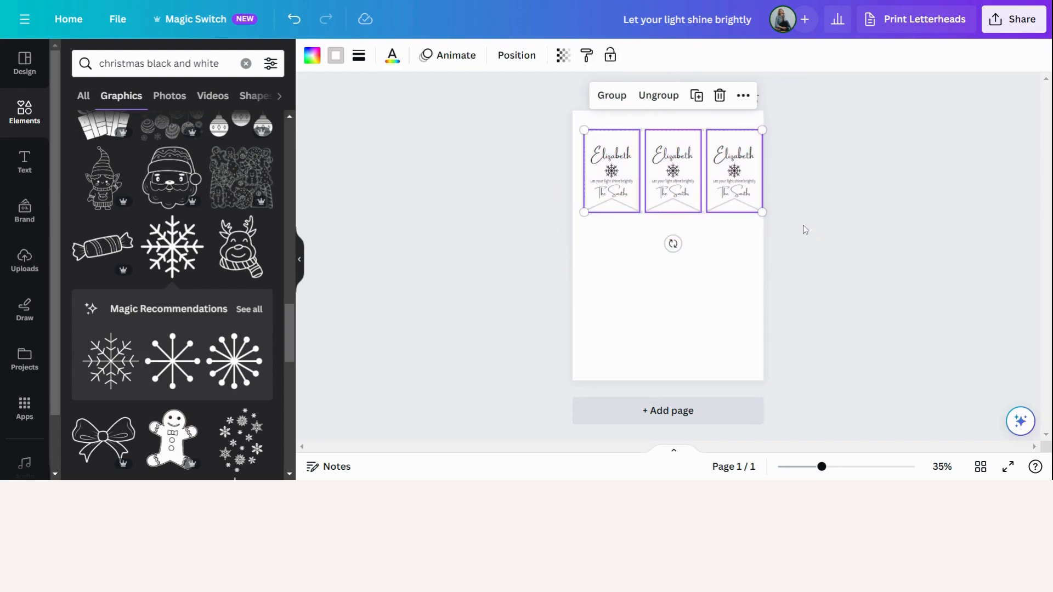
click(743, 96)
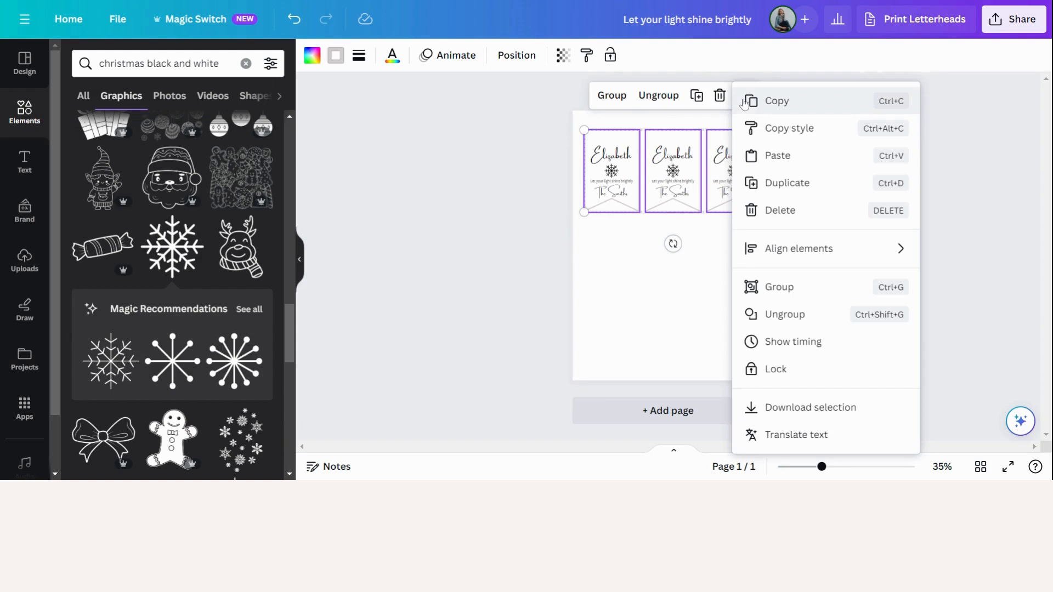
click(793, 182)
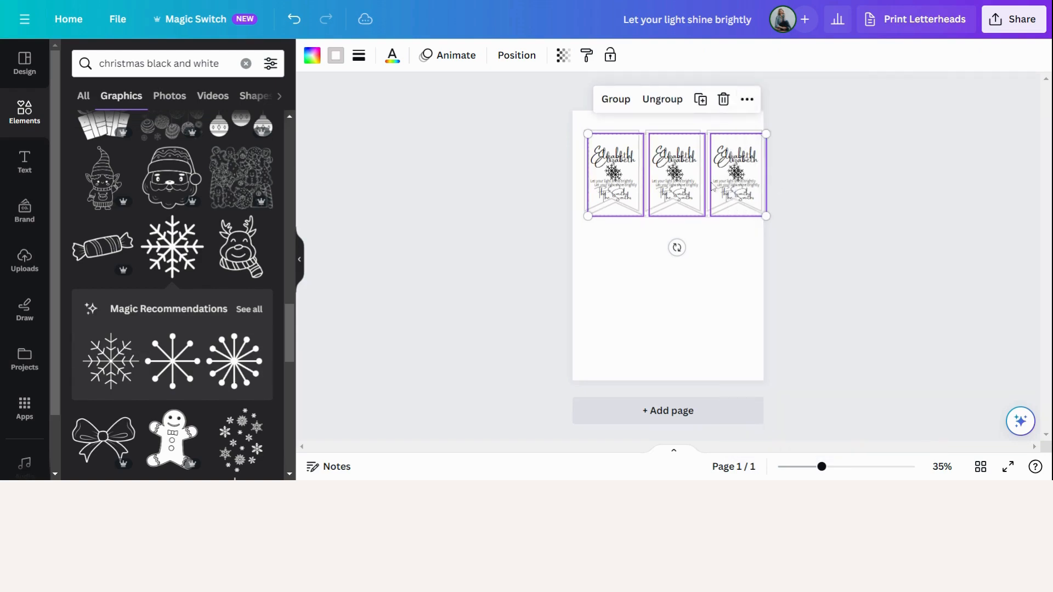
drag(680, 183, 671, 261)
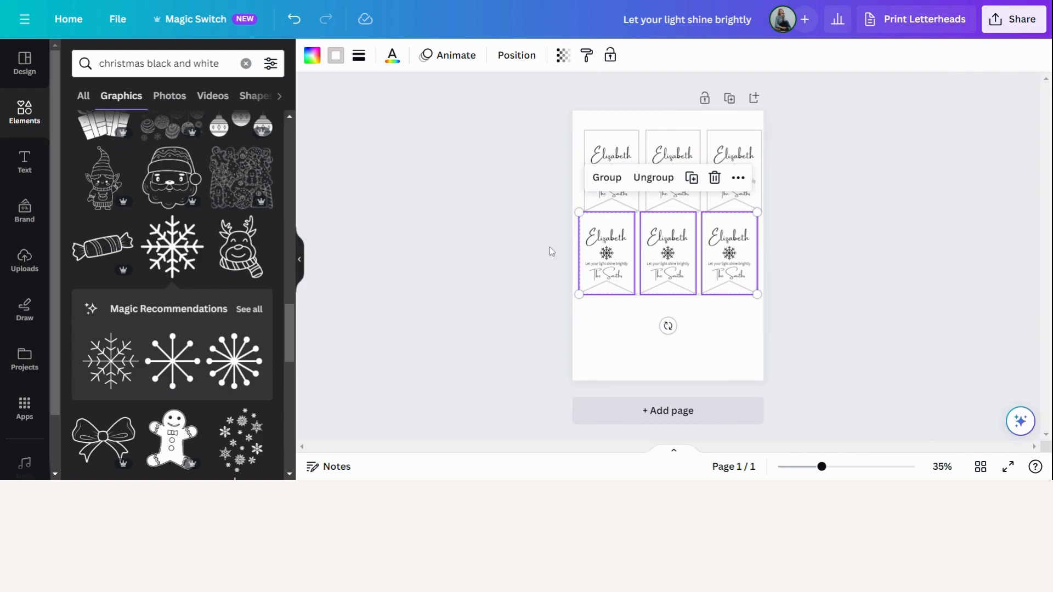
Duplicate the second row to make a third, giving nine tags, then clear the selection
click(738, 178)
click(765, 183)
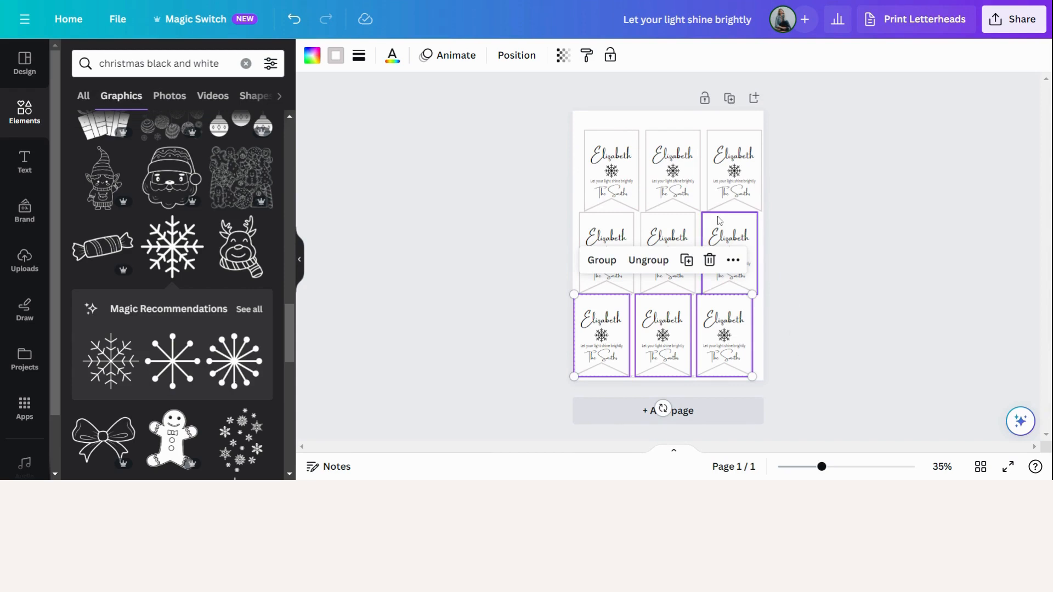
click(459, 100)
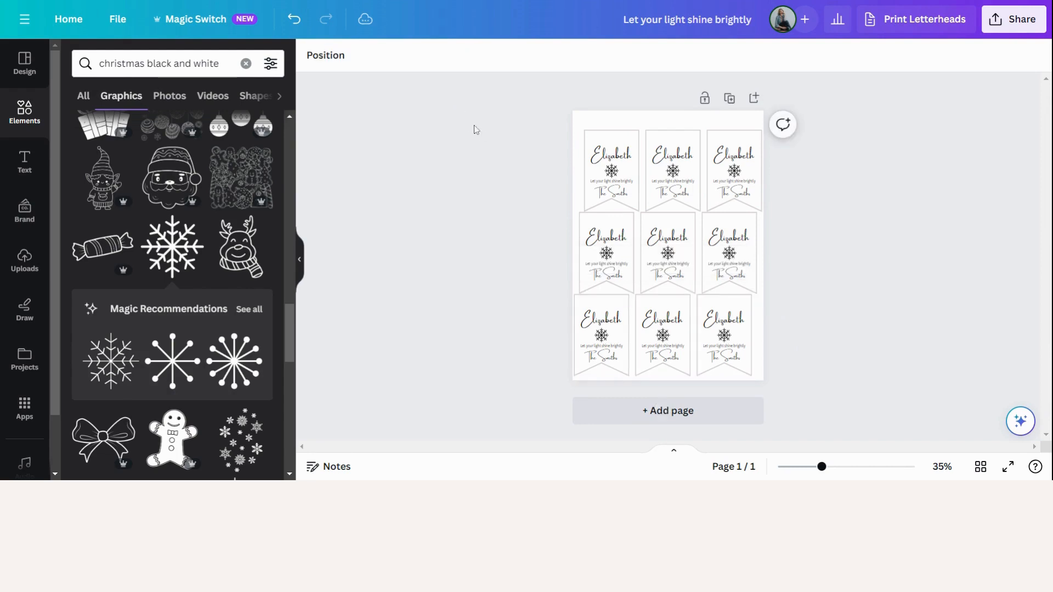
Tidy all nine tags into an even grid and centre it on the page
drag(461, 102, 810, 380)
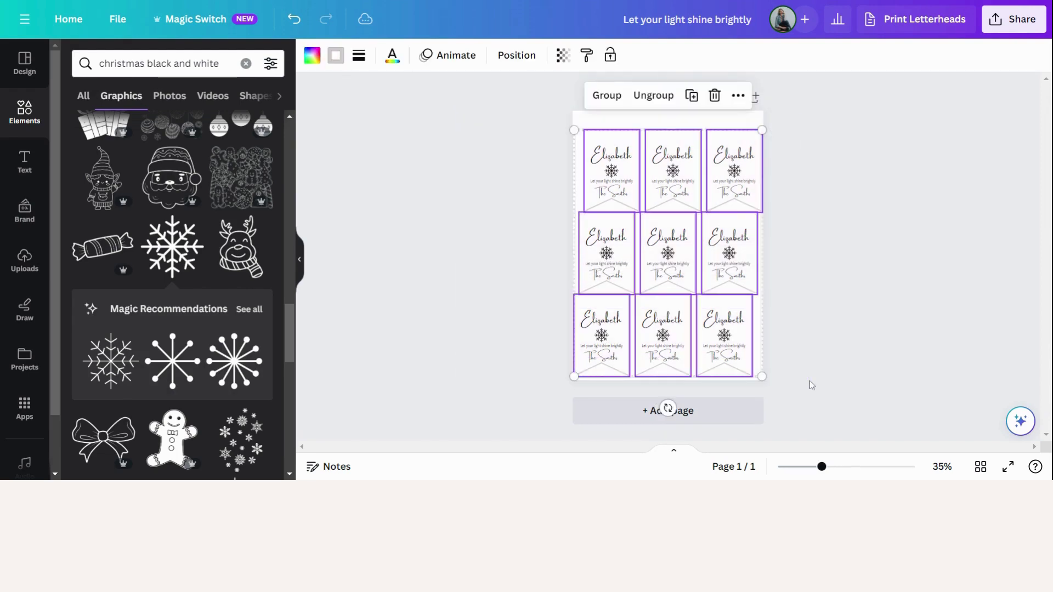
click(738, 96)
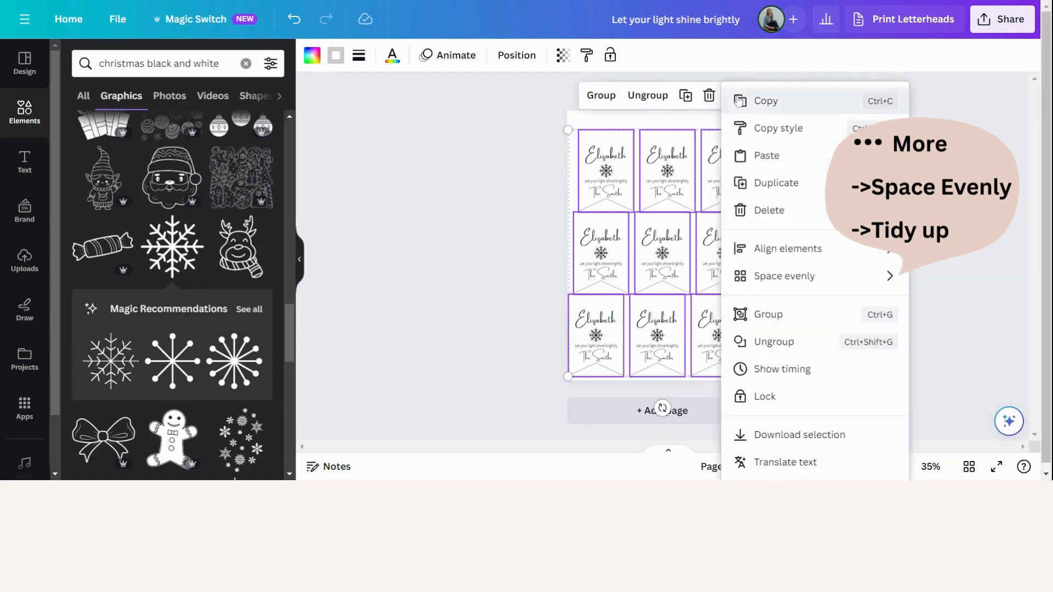
mouse_move(784, 276)
click(597, 277)
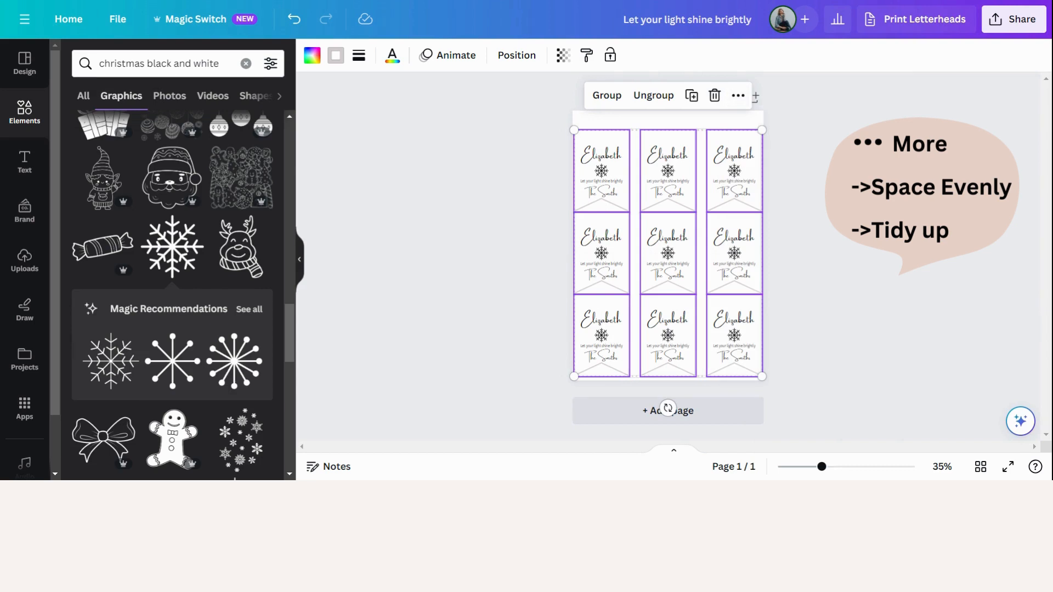
drag(667, 306, 674, 311)
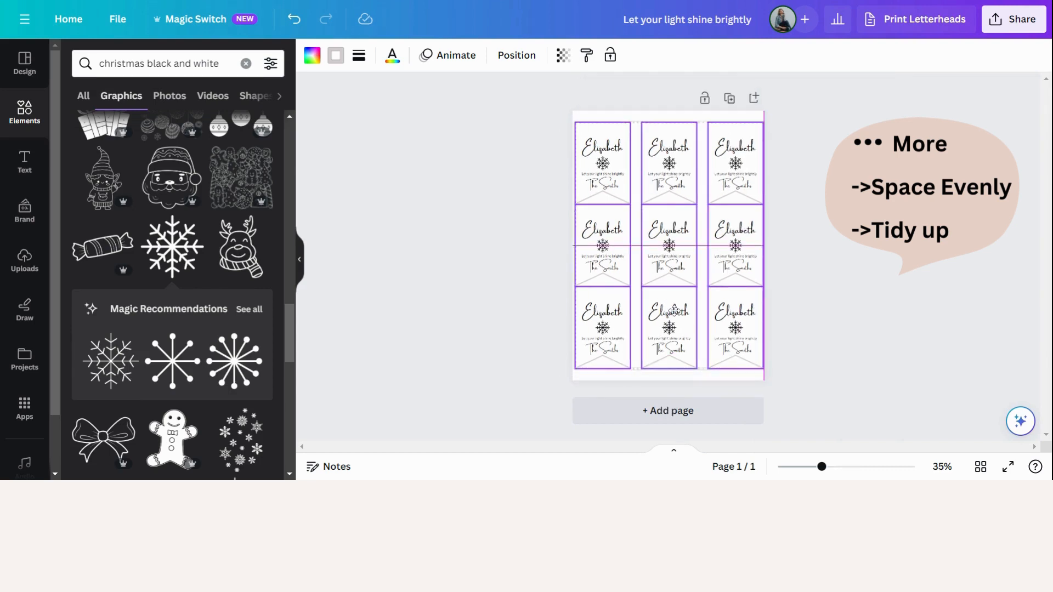
click(882, 304)
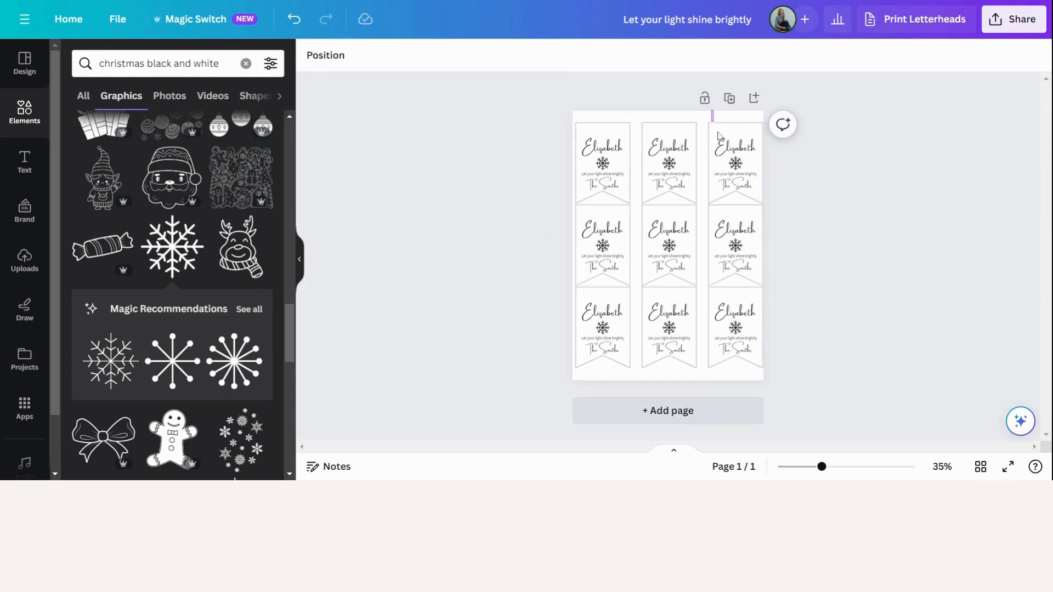
Nudge the right column left and the left column right to tighten the grid
mouse_move(712, 111)
mouse_down()
mouse_move(798, 399)
mouse_move(878, 399)
mouse_up()
key(Left)
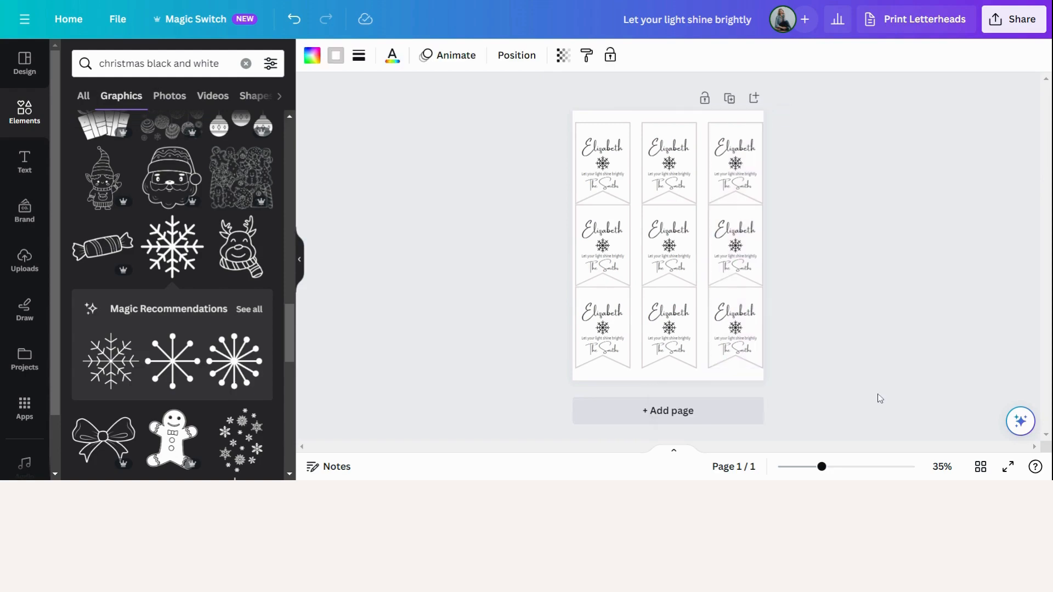
key(Left)
key(Left)
key(Left)
key(Left)
key(Left)
key(Left)
key(Left)
key(Left)
key(Left)
key(Left)
key(Left)
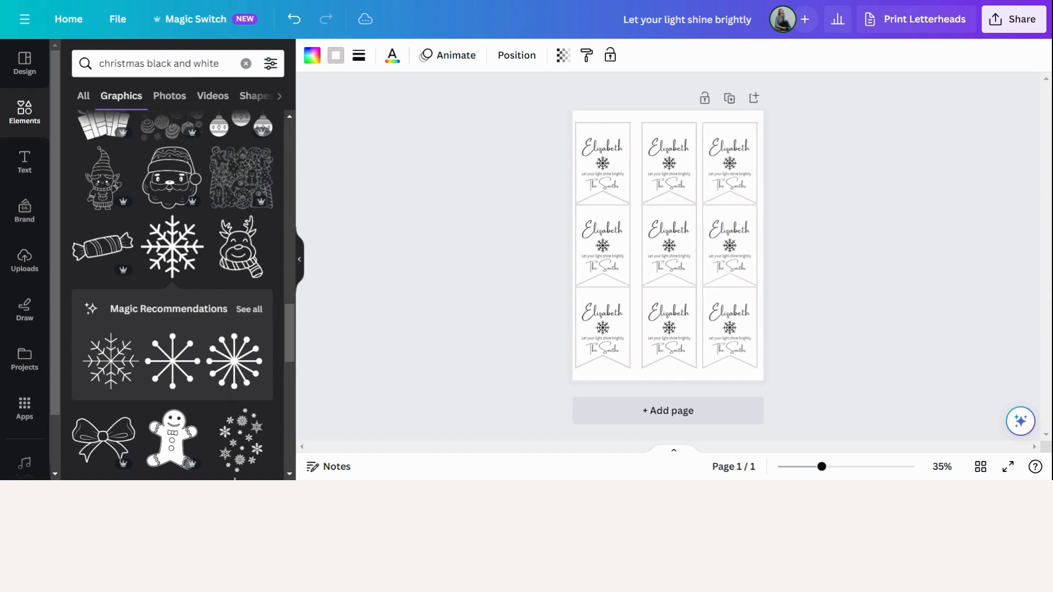
drag(525, 109, 637, 410)
key(Right)
key(Right)
key(Right)
key(Right)
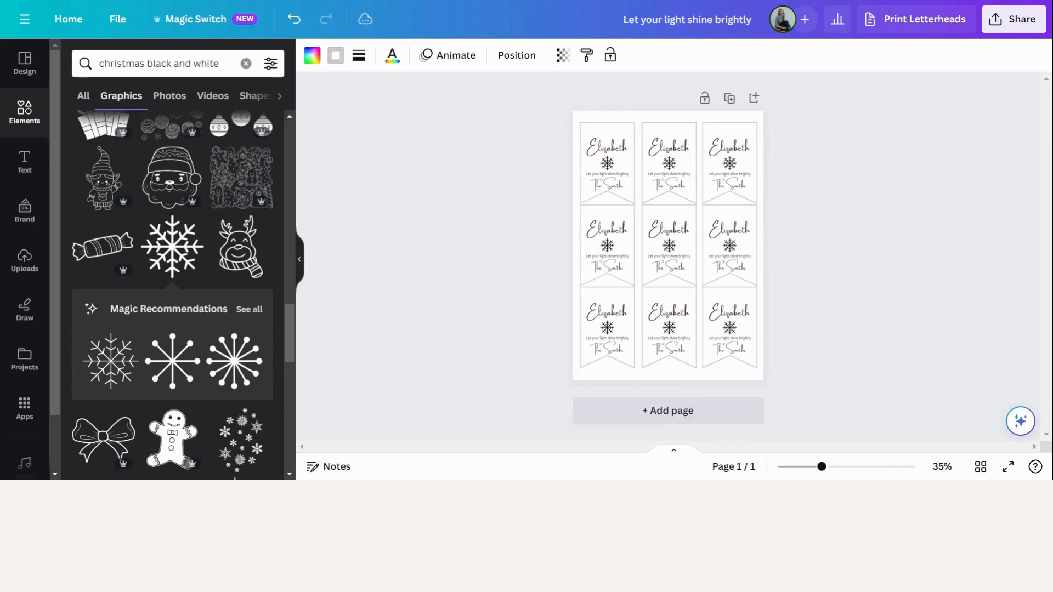
key(Right)
key(Right)
key(Right)
key(Right)
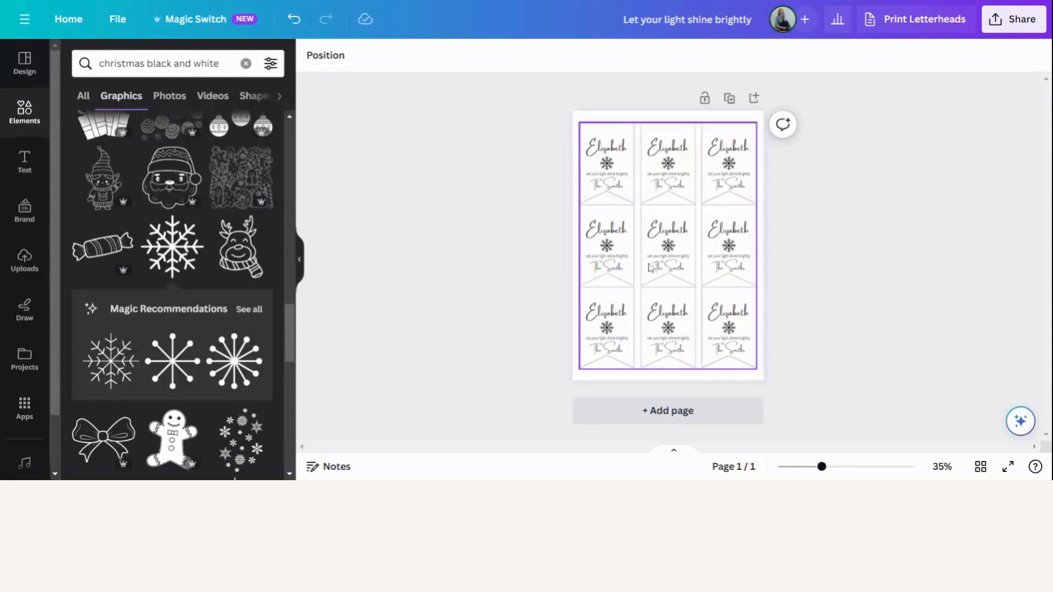
scroll(648, 267, up, 3)
scroll(649, 267, up, 2)
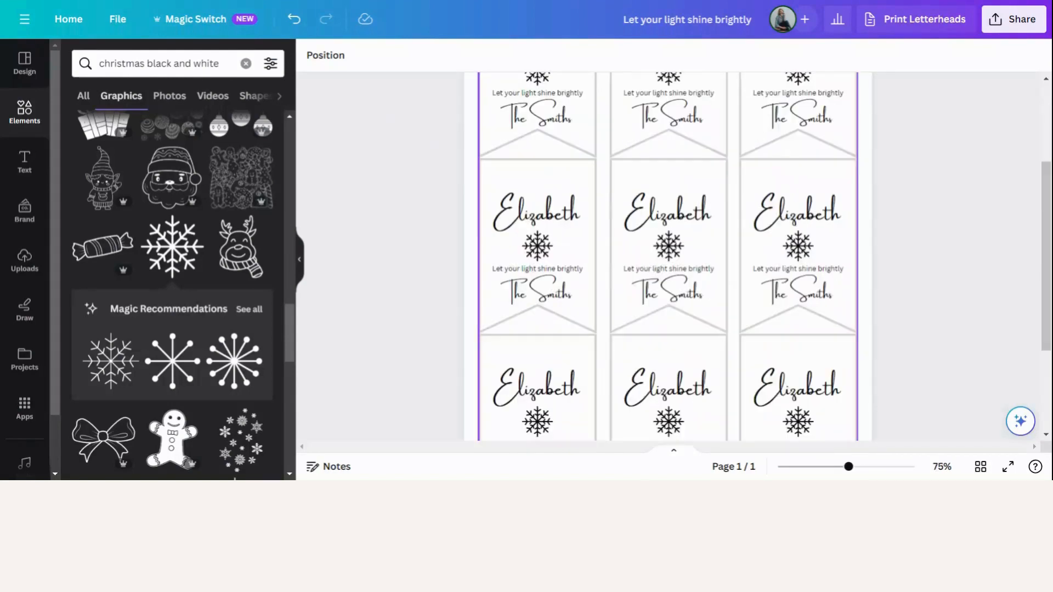
scroll(679, 358, up, 3)
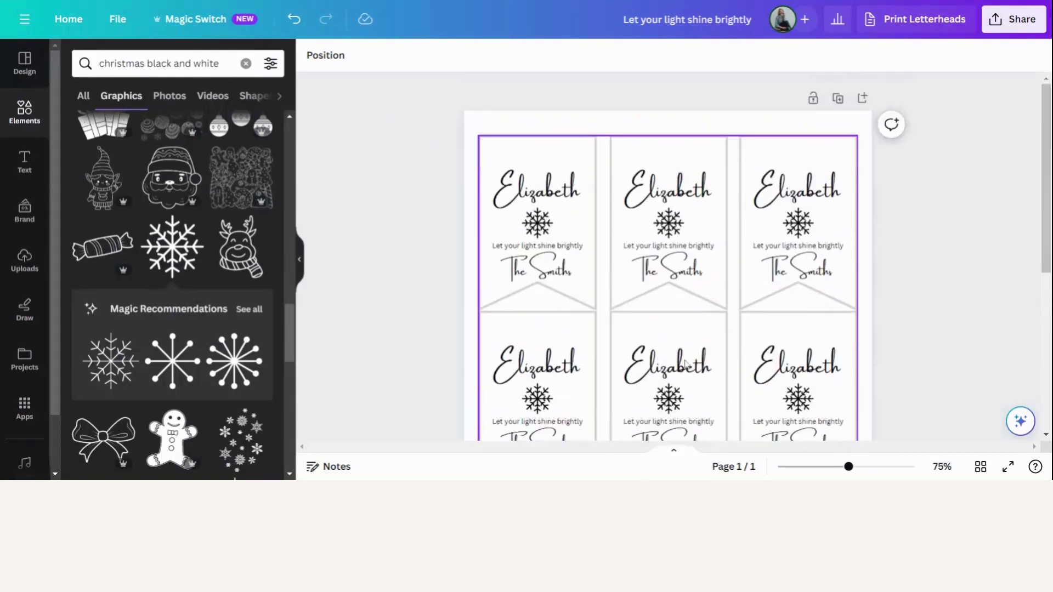
Rename the middle row of tags to Richard, Johan and John
click(521, 197)
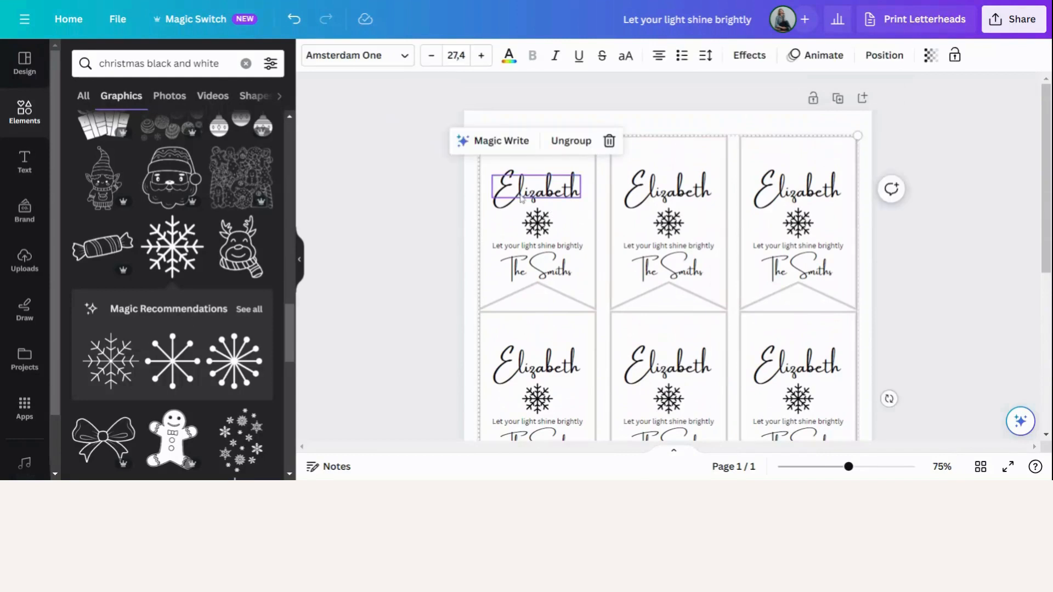
click(671, 189)
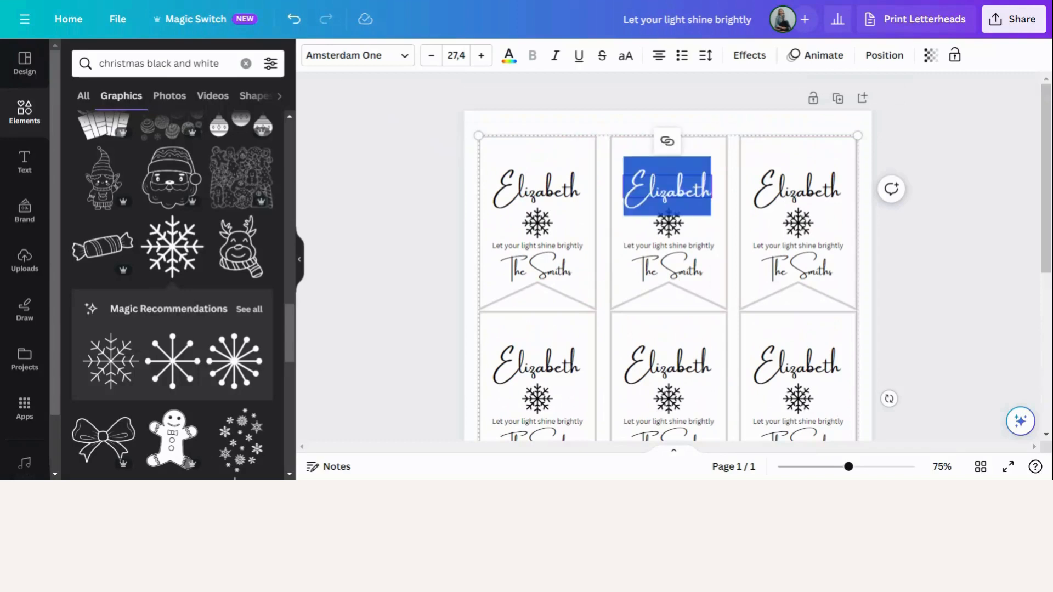
text(Jane)
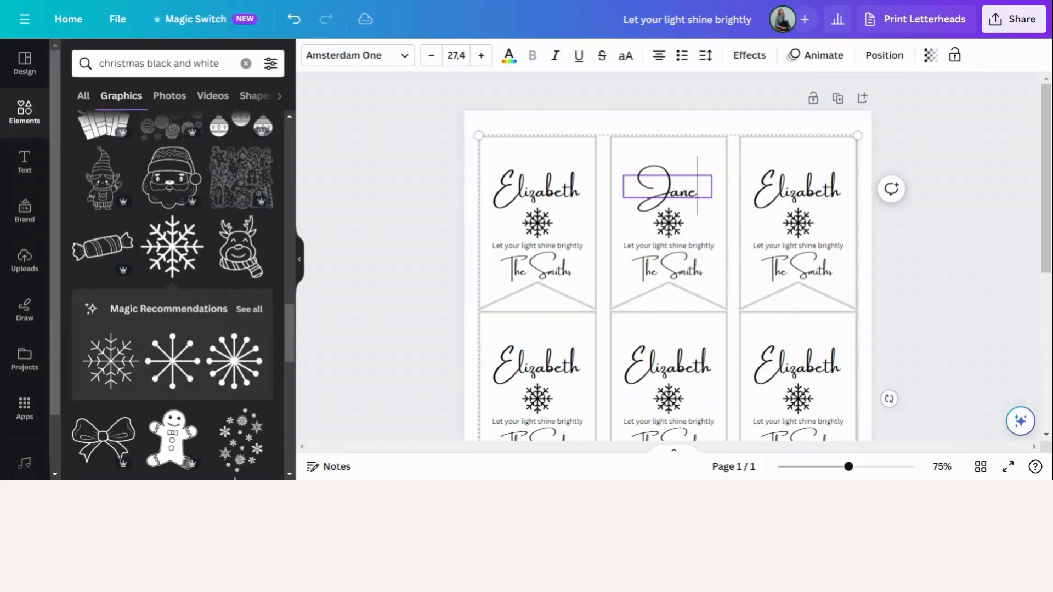
double_click(800, 195)
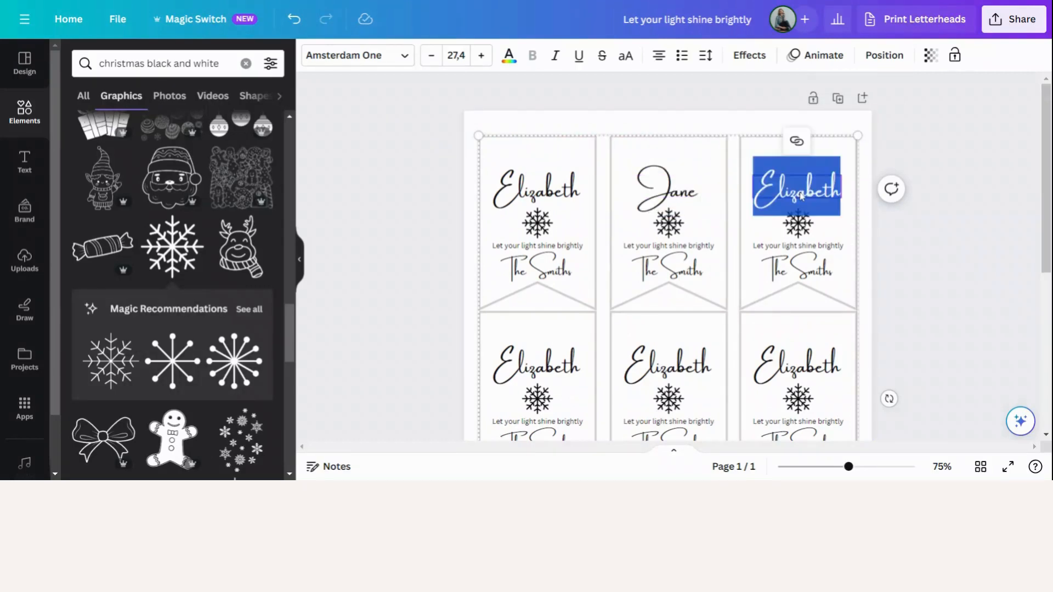
text(Mary)
scroll(674, 214, down, 3)
double_click(545, 238)
text(R)
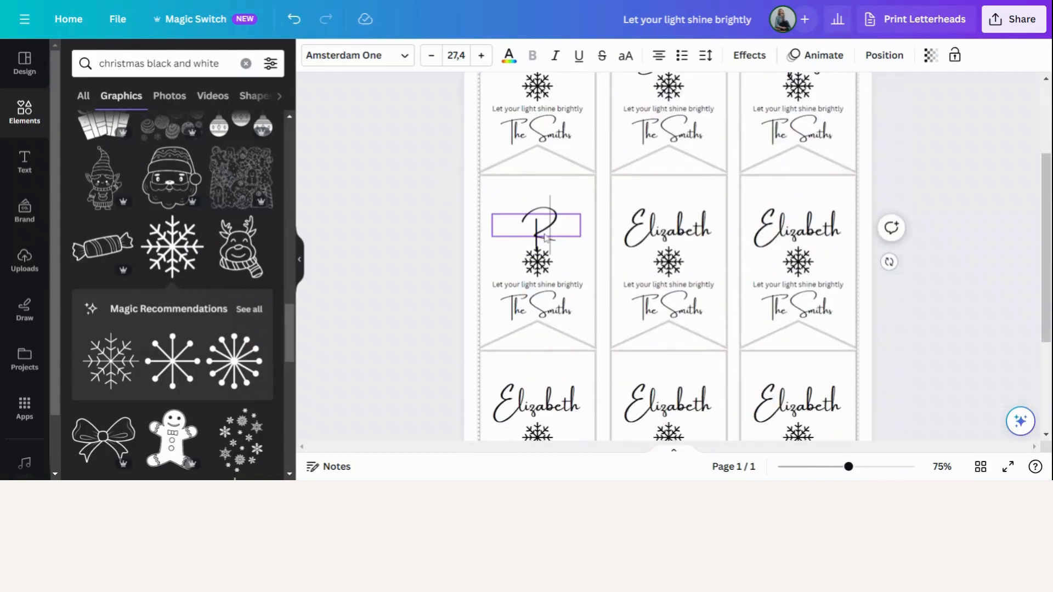
text(ichard)
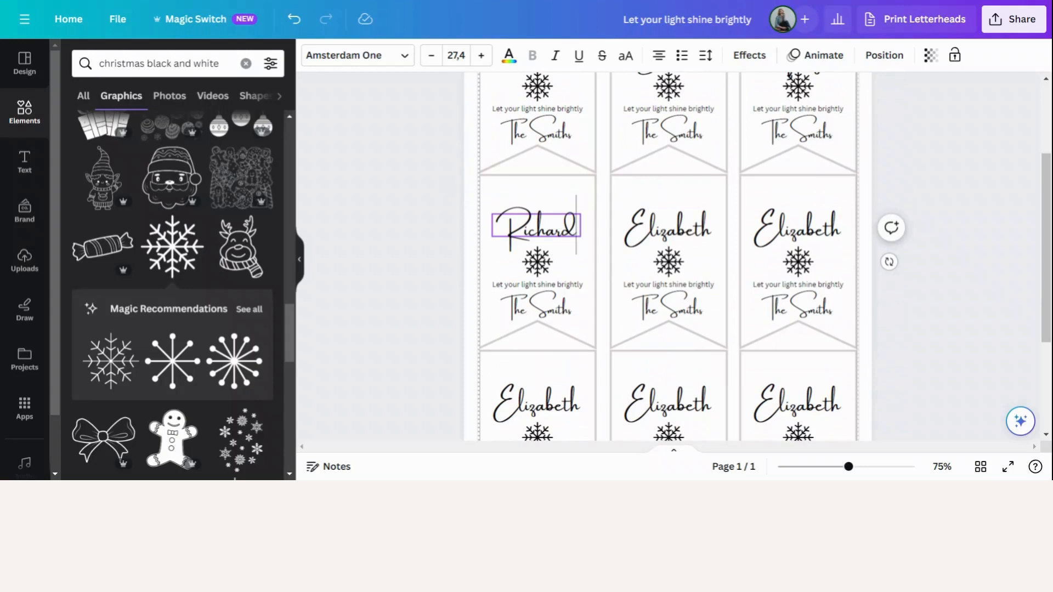
click(685, 236)
double_click(687, 237)
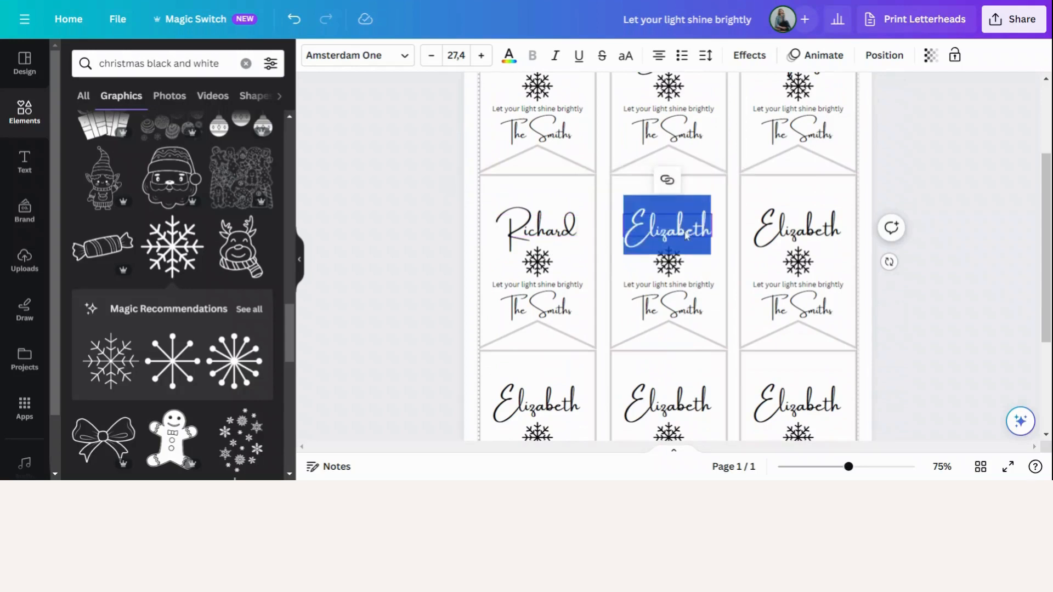
text(Johan)
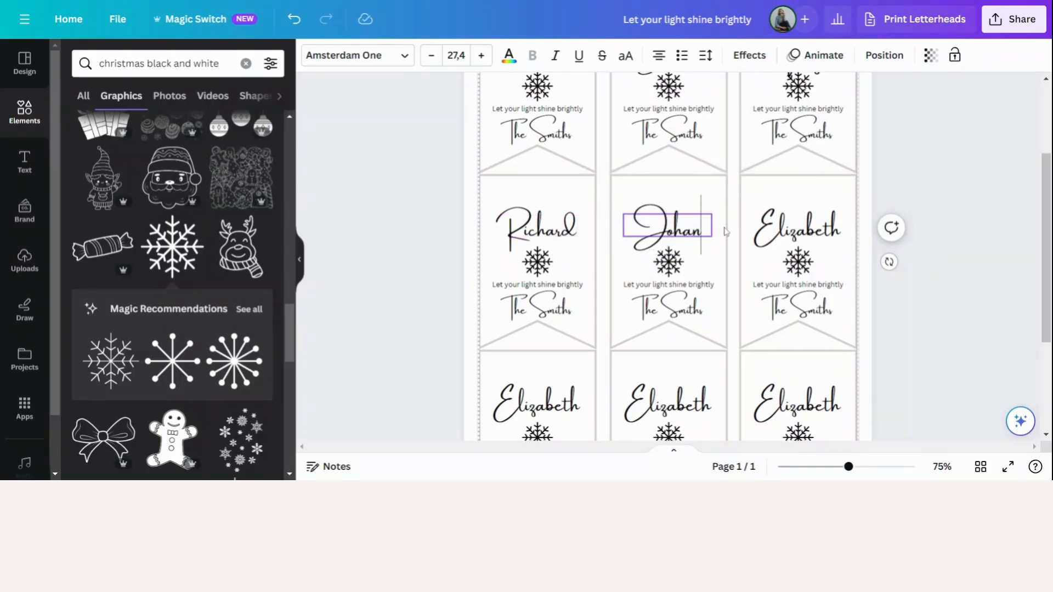
click(789, 231)
double_click(790, 231)
text(Joha)
key(BackSpace)
key(BackSpace)
key(BackSpace)
text(ohn)
scroll(933, 315, down, 1)
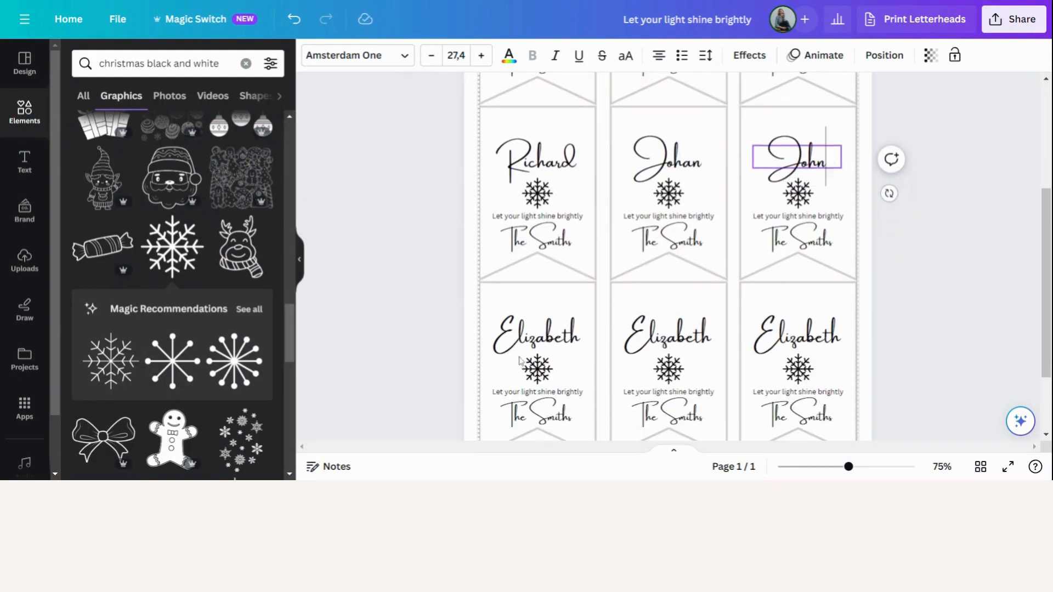
Rename the bottom row of tags to Macy, Frank and Mitch
click(530, 347)
double_click(531, 348)
text(Macy)
double_click(649, 340)
text(Frank)
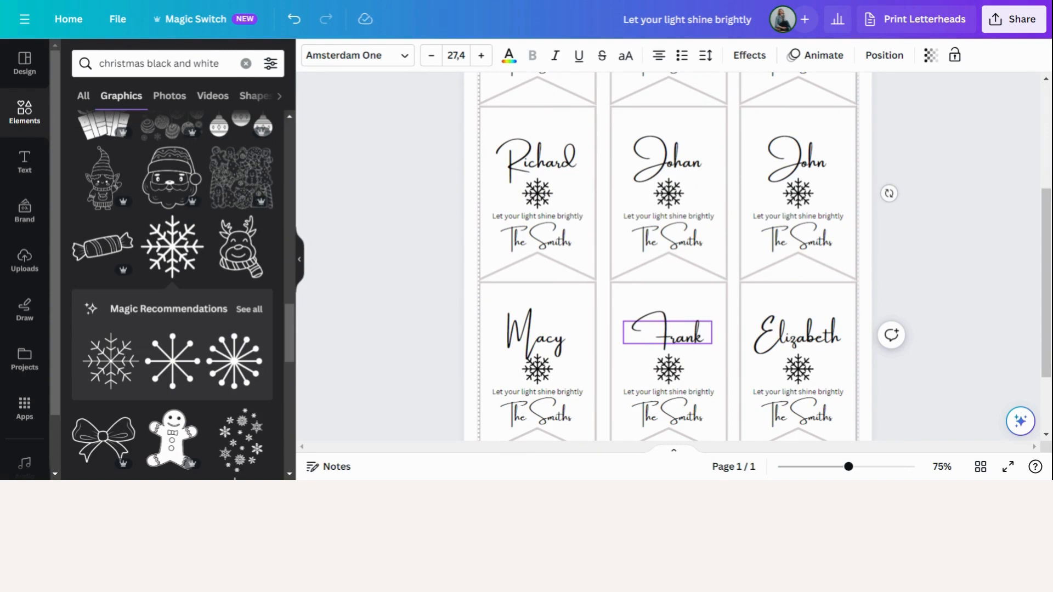
double_click(779, 338)
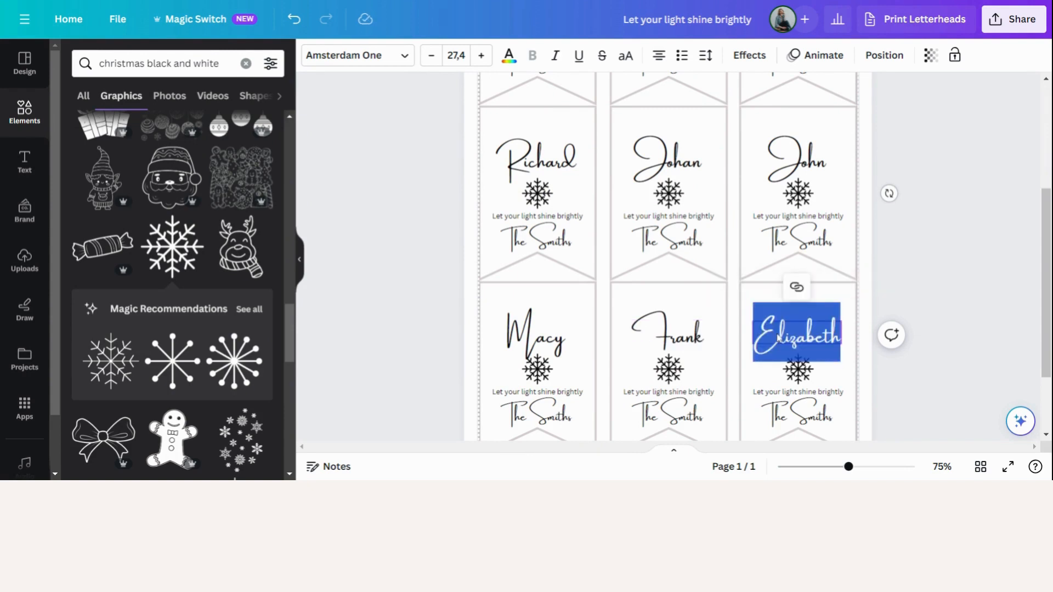
text(Mitch)
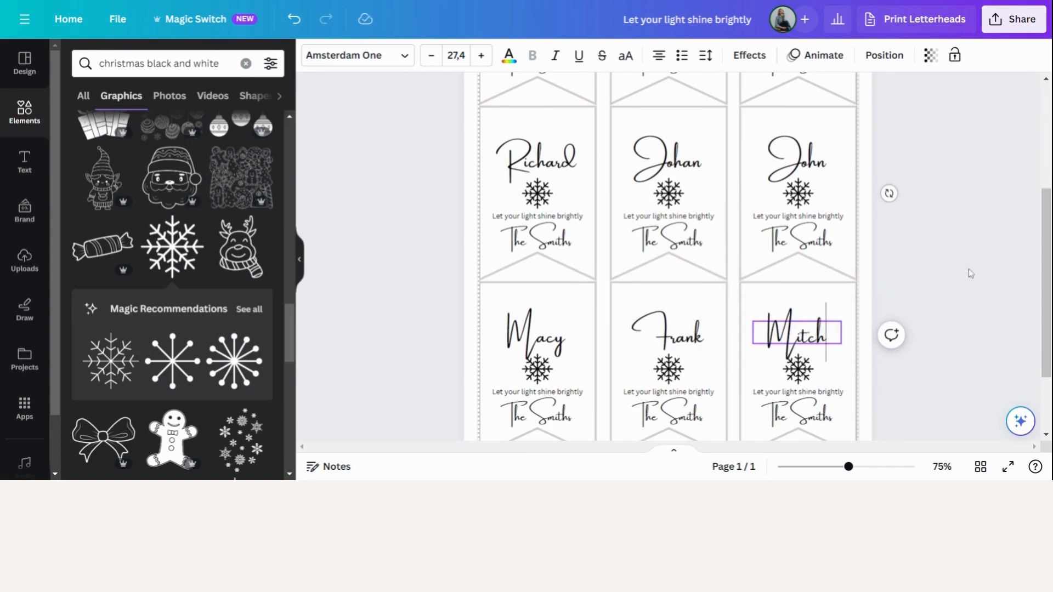
click(967, 273)
scroll(964, 274, up, 3)
scroll(964, 273, down, 2)
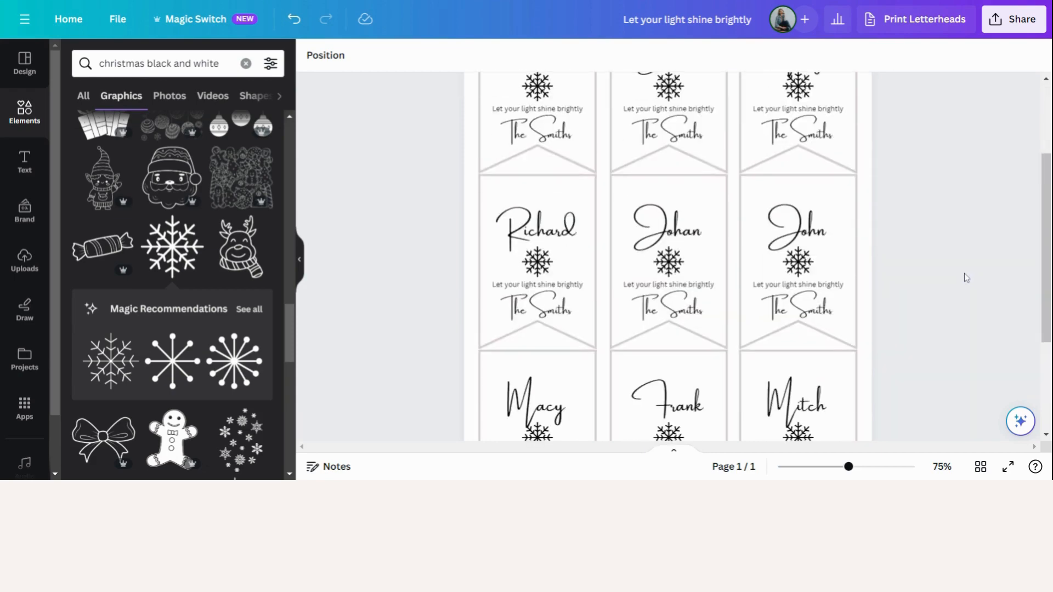
scroll(964, 274, up, 2)
scroll(964, 273, up, 1)
scroll(964, 274, down, 3)
scroll(964, 273, down, 1)
scroll(965, 274, down, 2)
scroll(964, 274, down, 1)
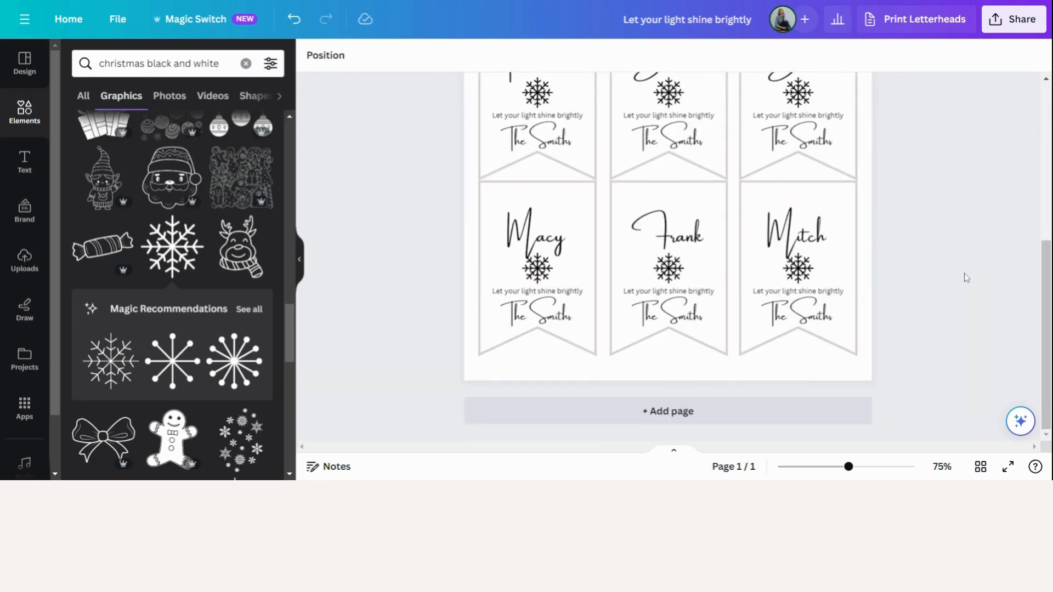
scroll(965, 273, up, 5)
scroll(964, 273, up, 2)
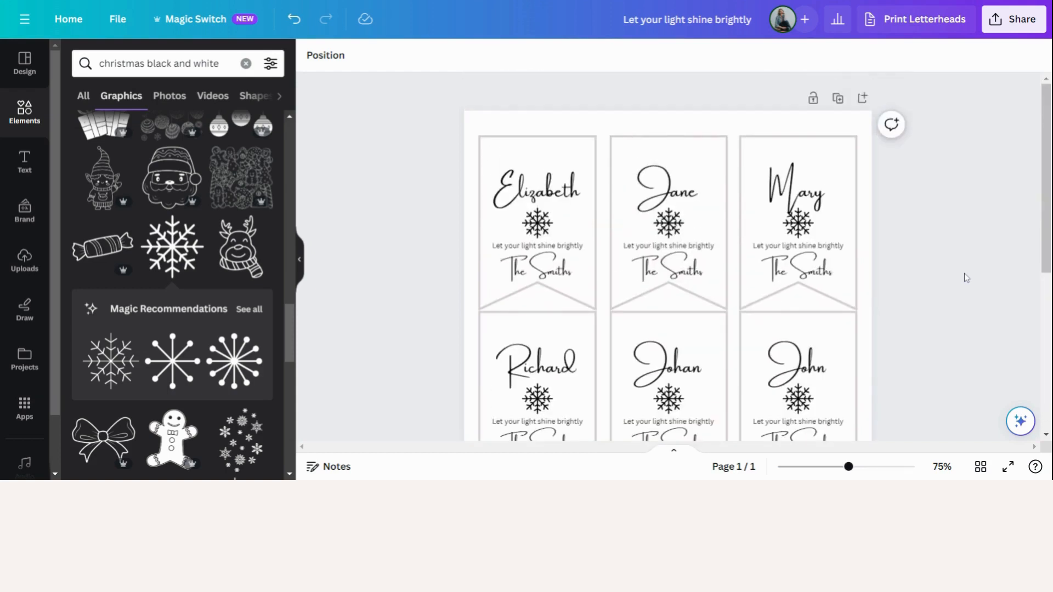
Duplicate the page and rename the first tag on page 2 to Louise
click(839, 99)
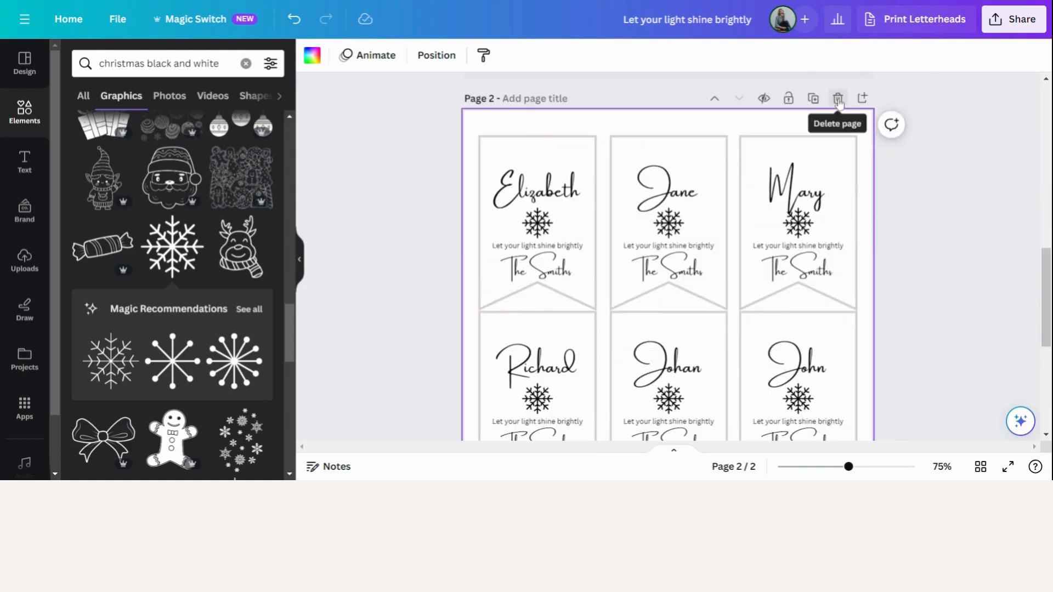
scroll(747, 227, down, 1)
scroll(740, 223, up, 2)
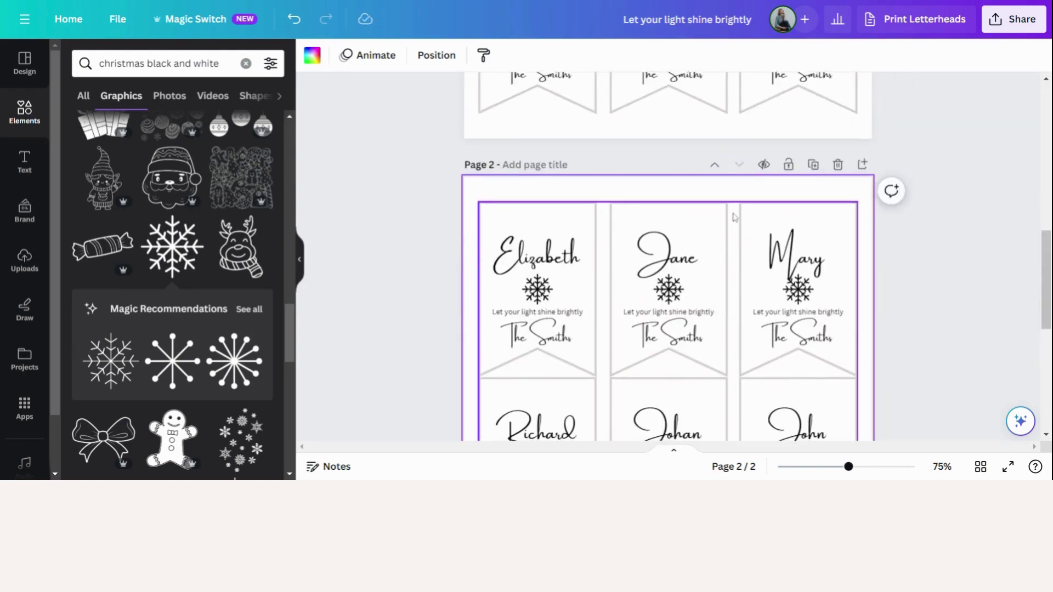
click(547, 266)
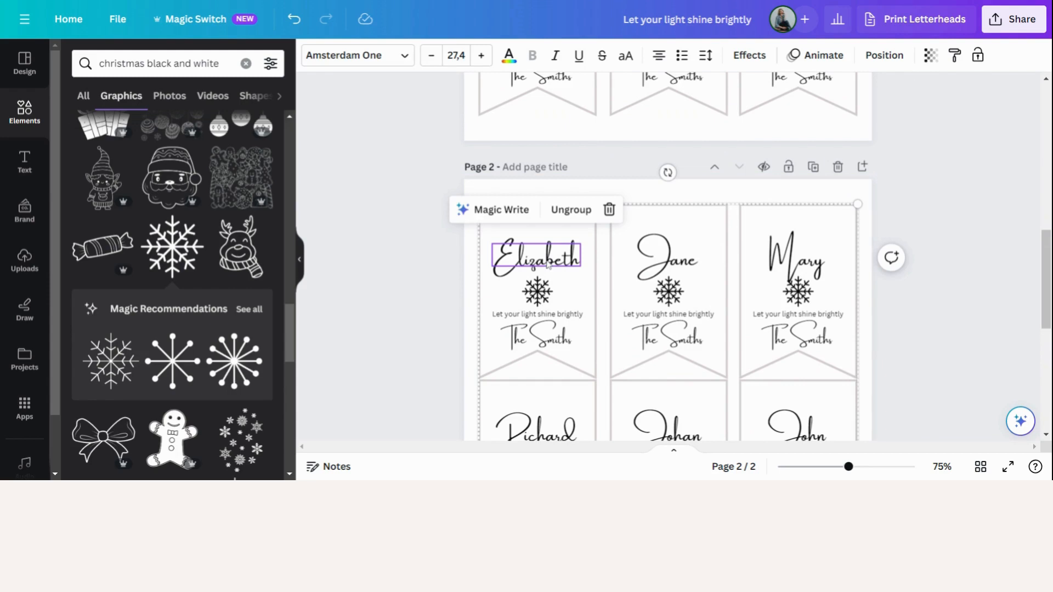
scroll(666, 255, up, 1)
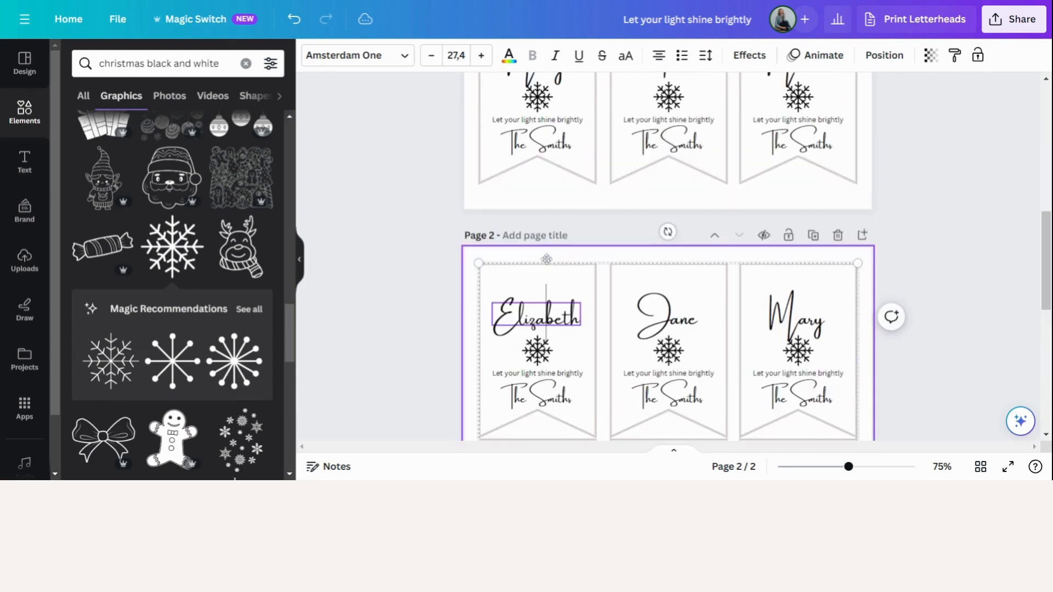
click(546, 312)
key(ctrl+a)
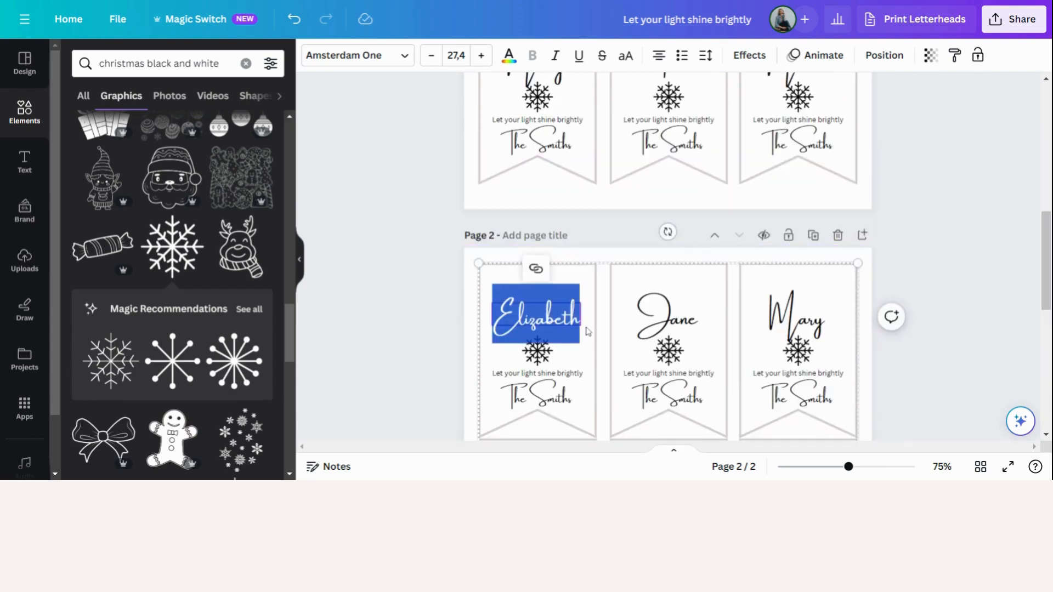
text(Louise)
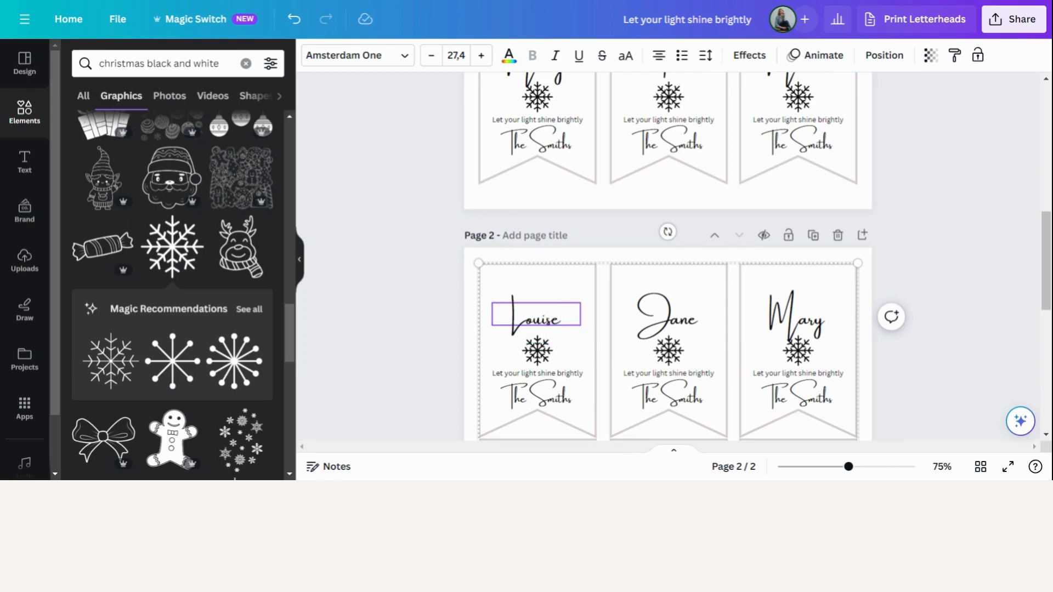
click(991, 290)
scroll(945, 276, up, 5)
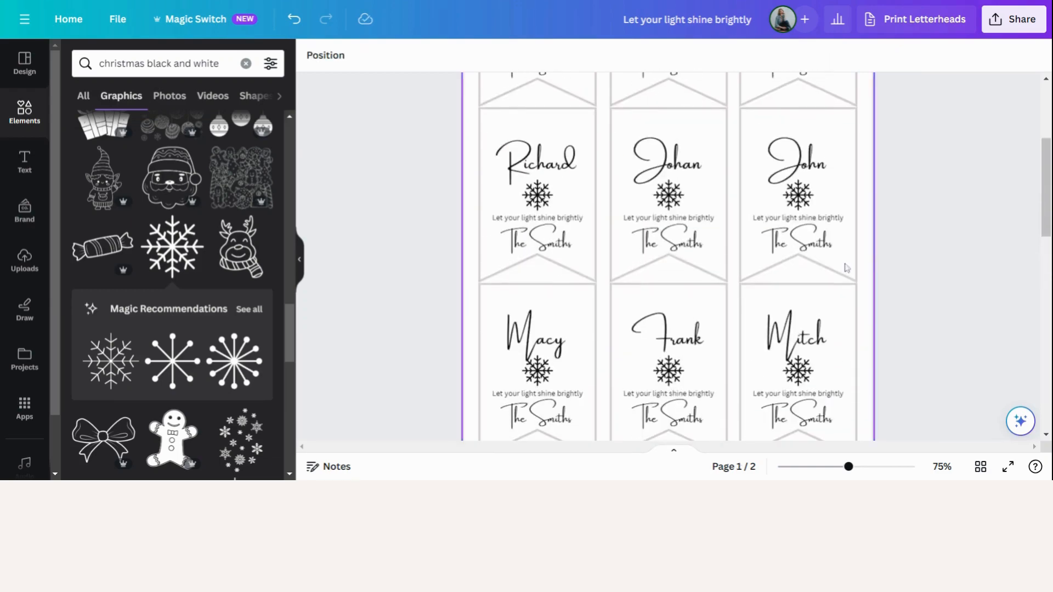
scroll(916, 329, down, 3)
scroll(941, 329, up, 3)
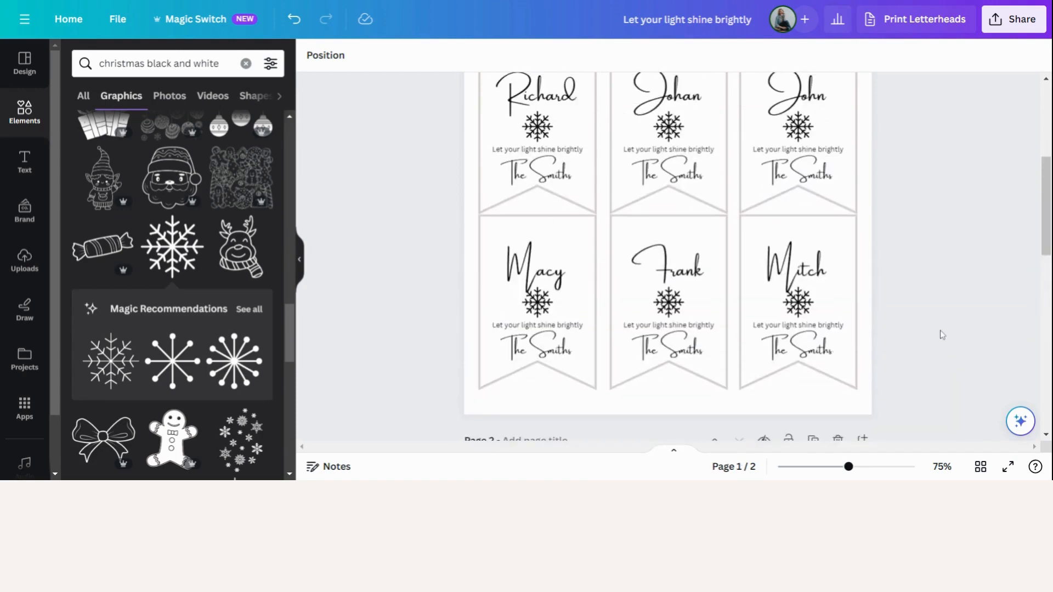
scroll(940, 330, up, 2)
scroll(814, 271, up, 1)
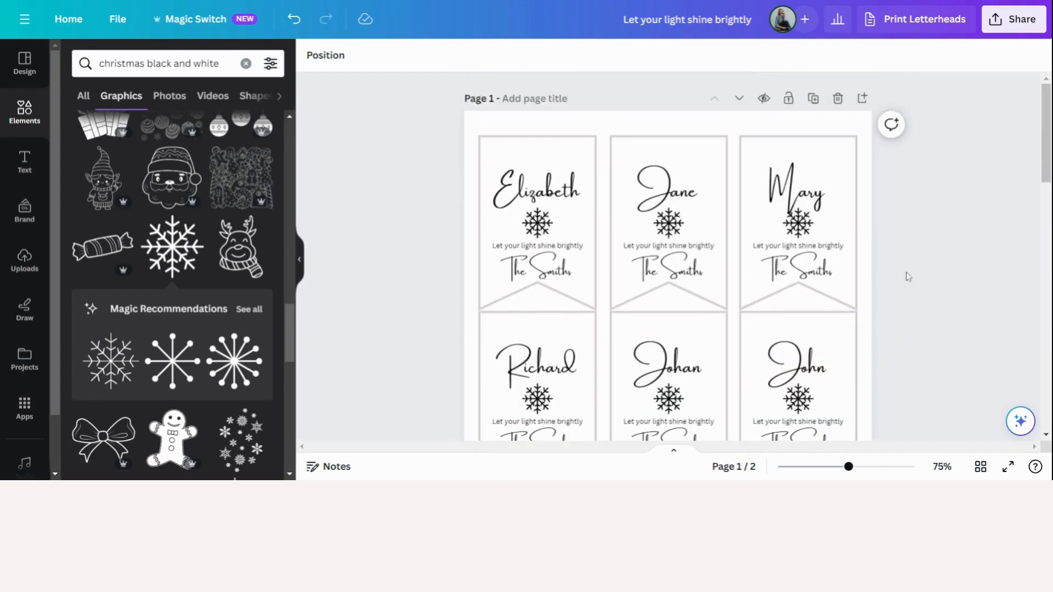
Retitle the design 'Gift tags Let your light shine brightly' via the File menu
click(1021, 23)
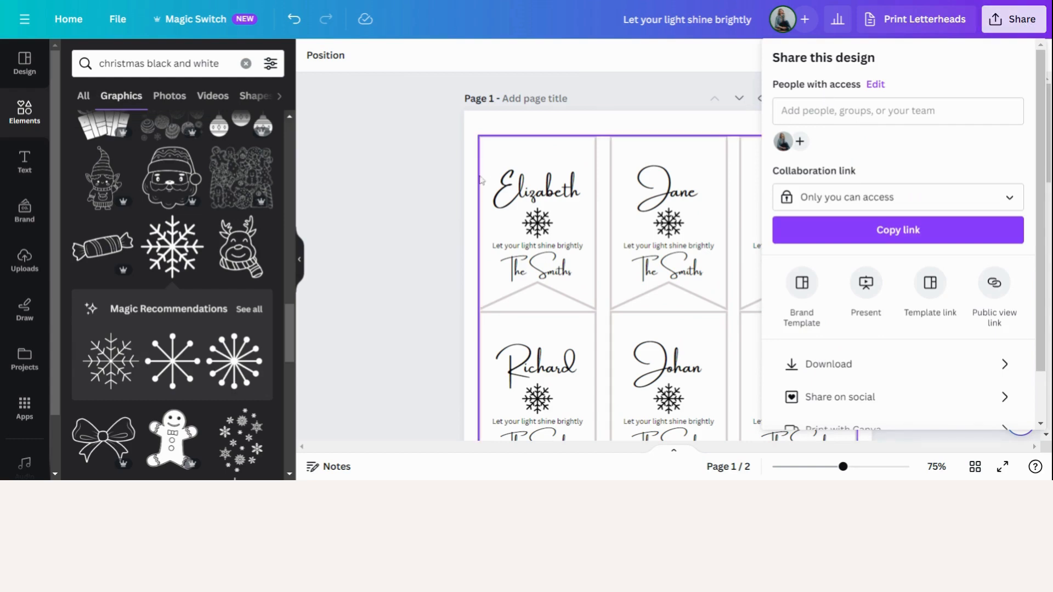
click(419, 185)
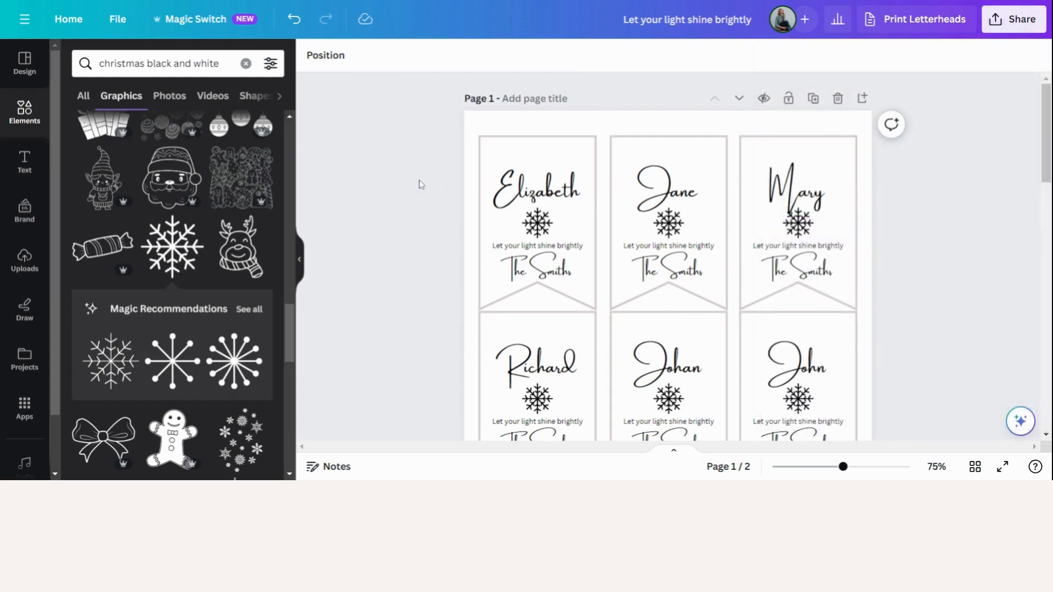
click(116, 23)
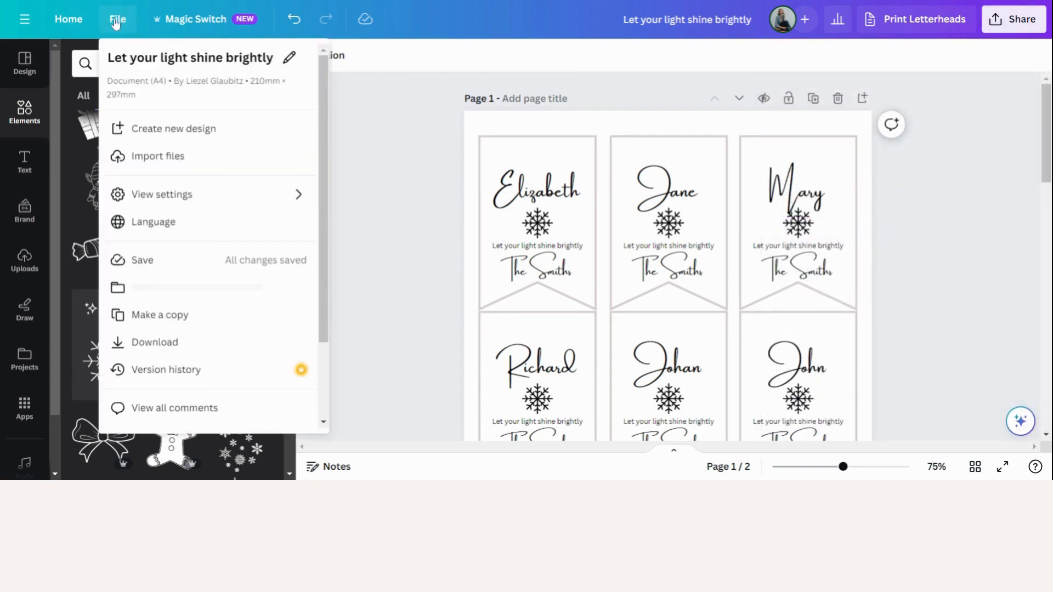
click(189, 58)
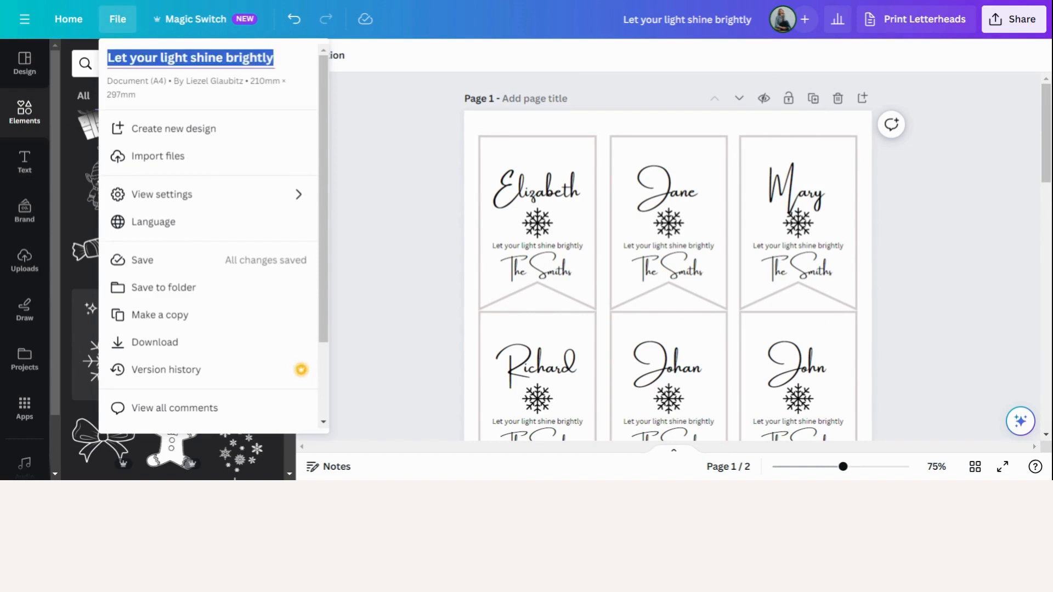
key(Home)
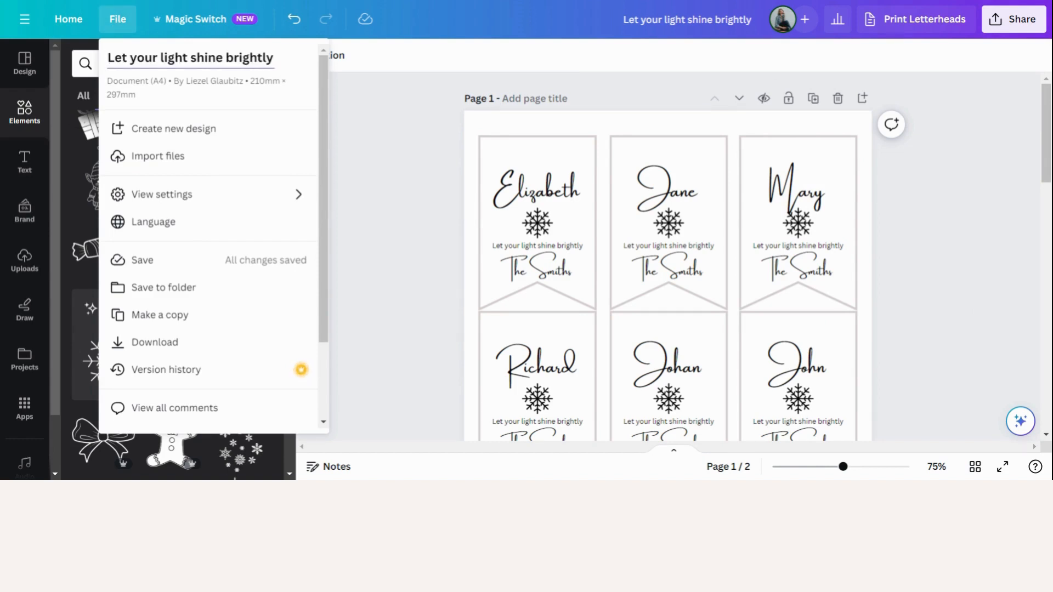
text(Gift tags)
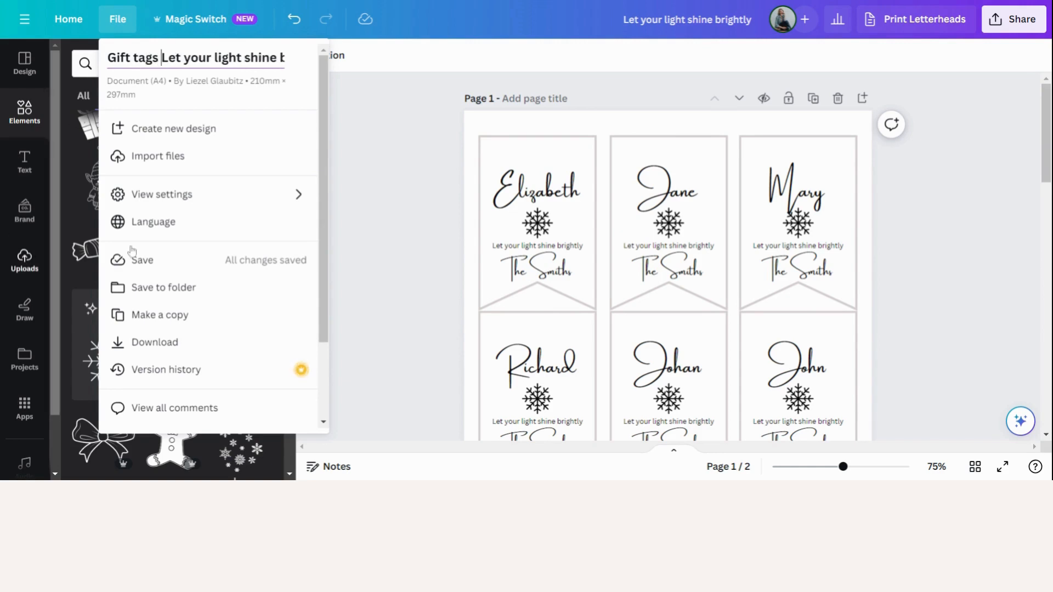
key(Return)
click(425, 289)
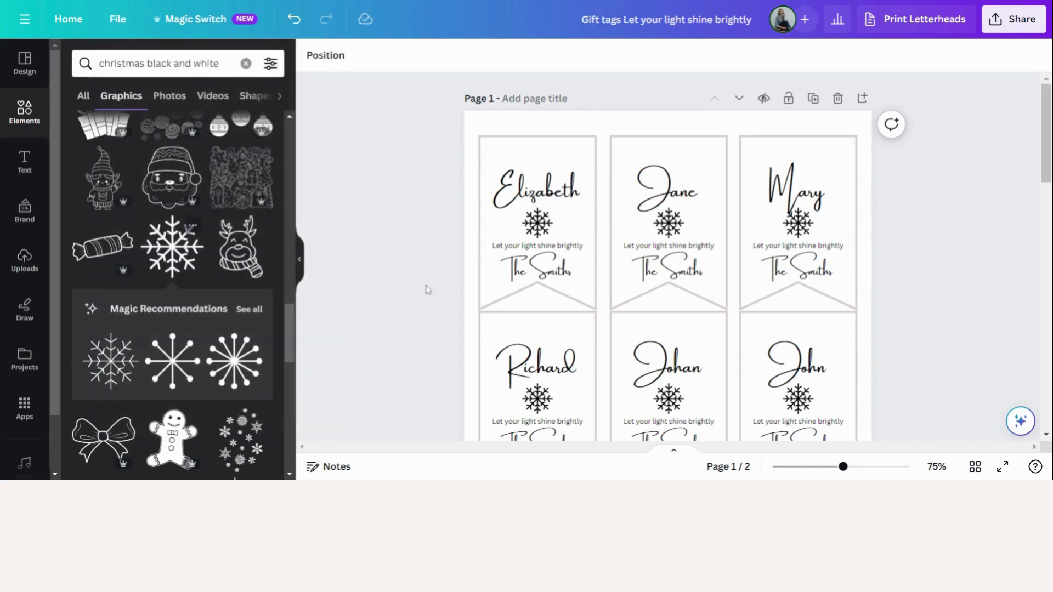
Download both pages as a PDF Print file from Share > Download
click(1009, 26)
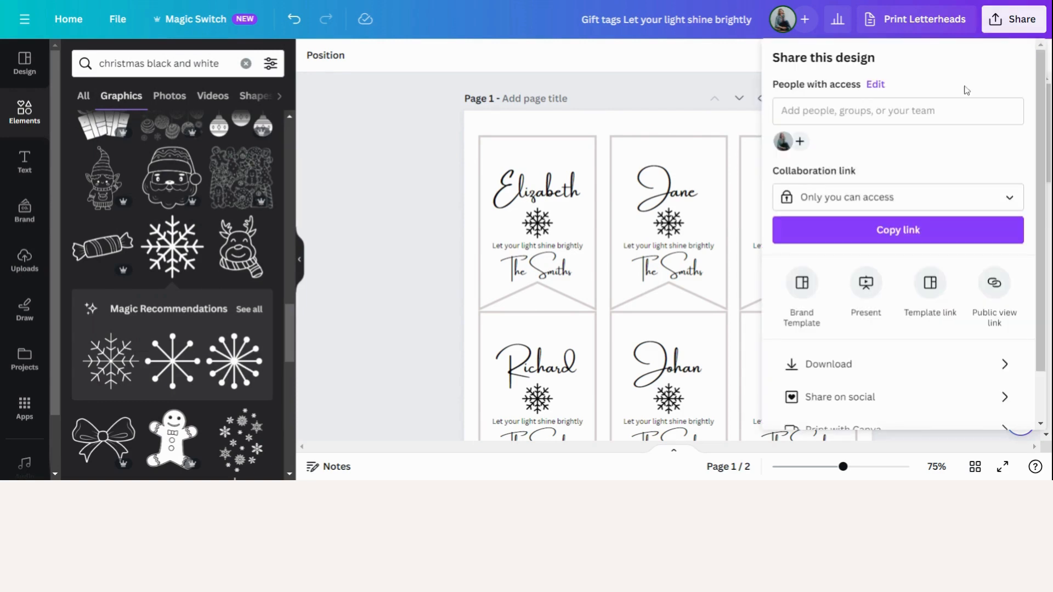
scroll(917, 198, down, 2)
click(888, 317)
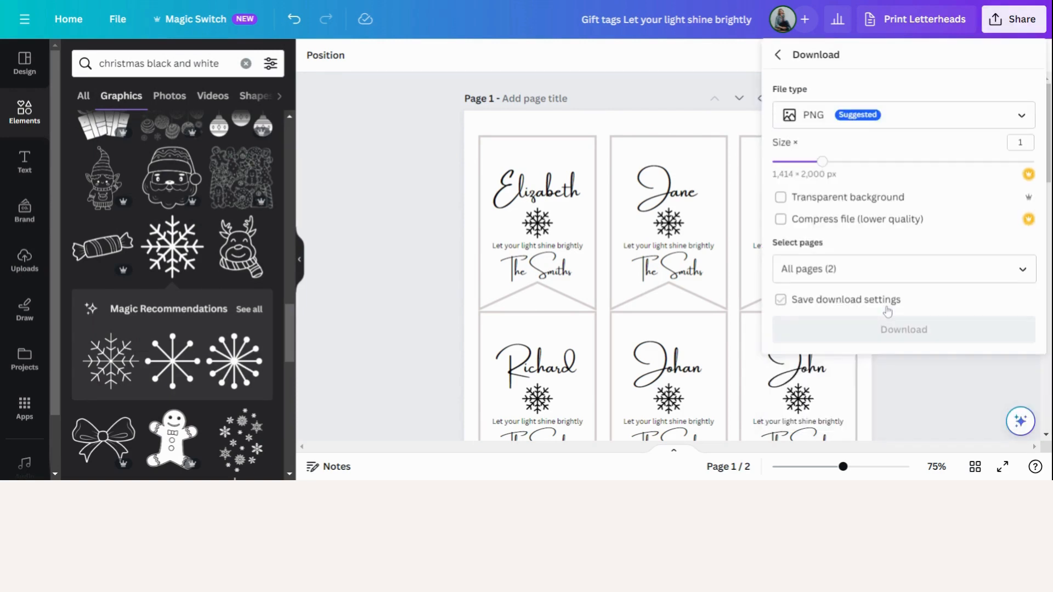
click(926, 125)
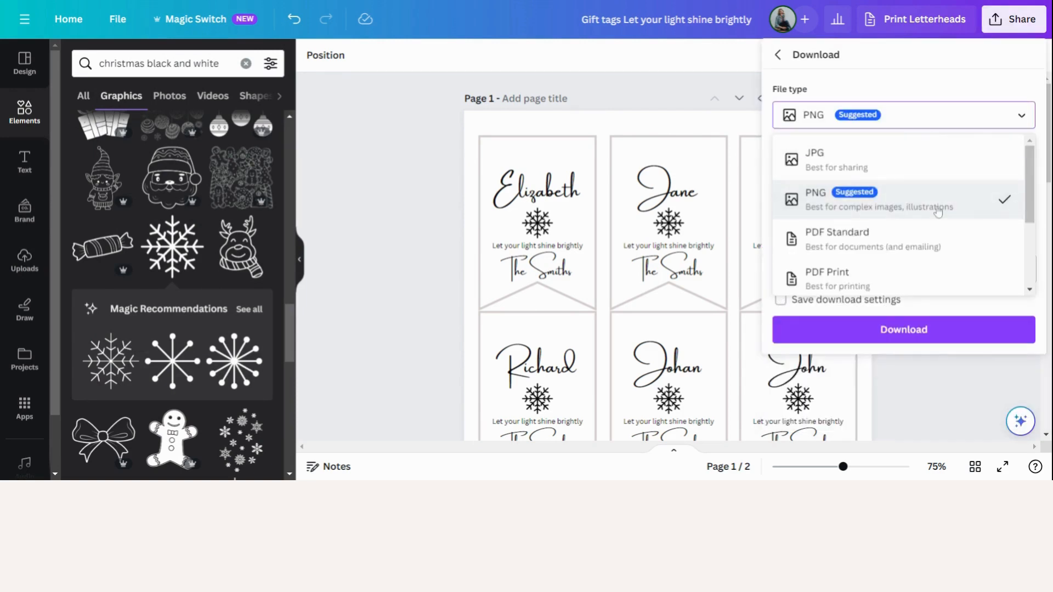
scroll(934, 193, down, 2)
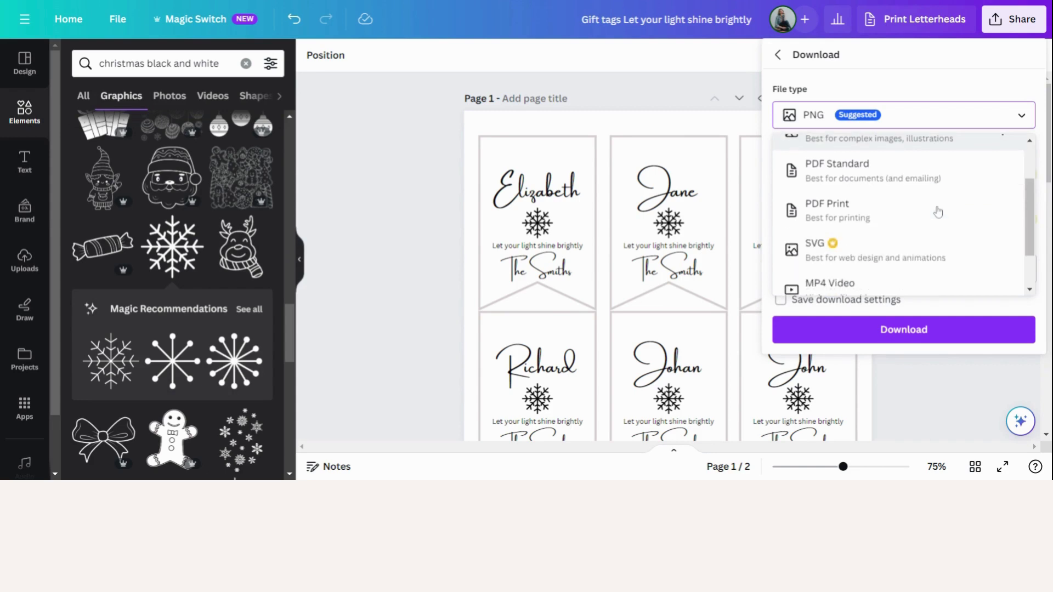
click(824, 212)
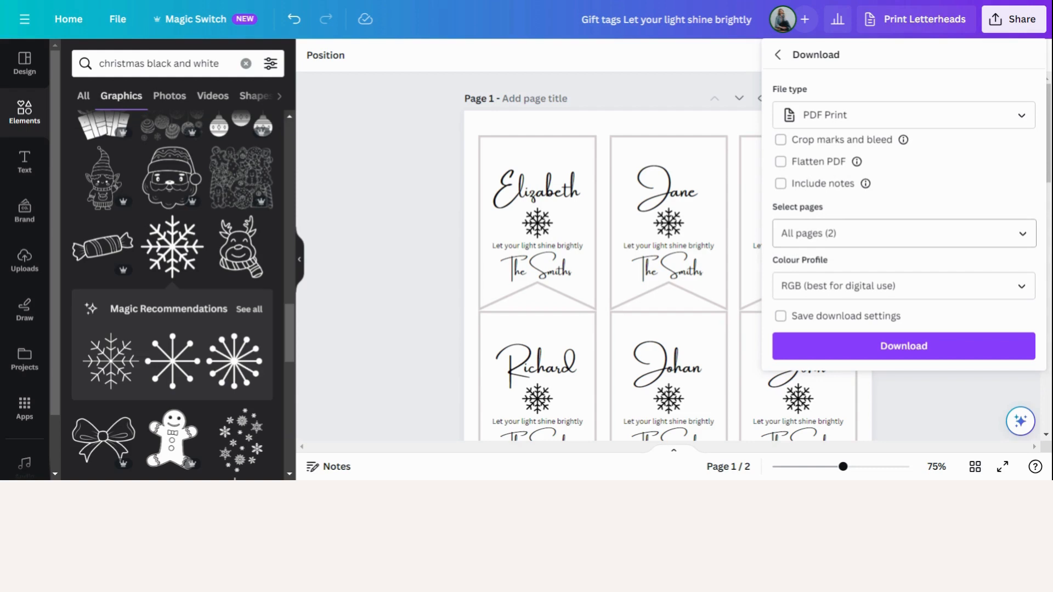
click(861, 346)
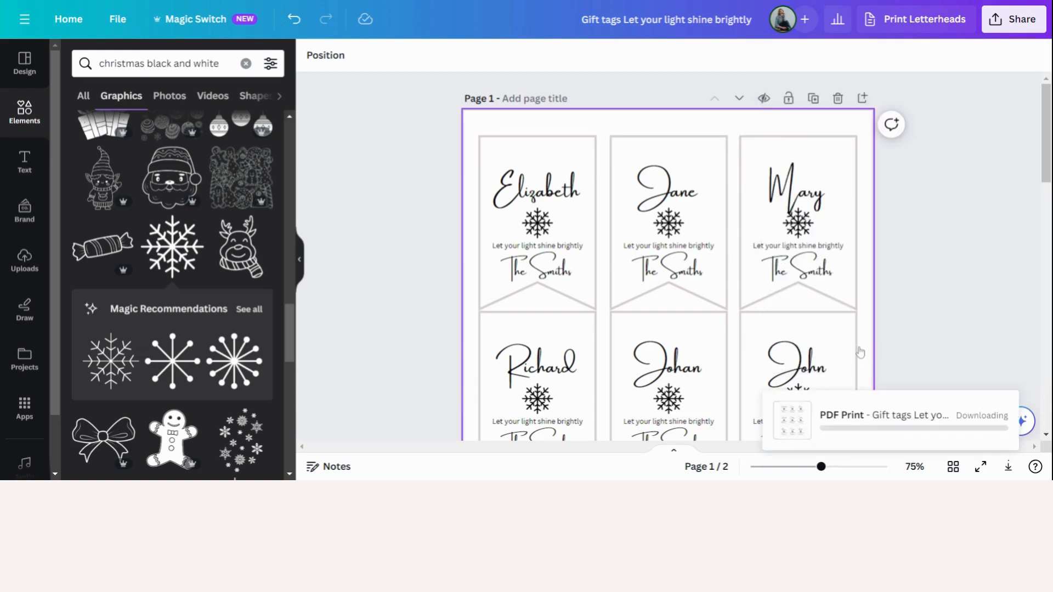